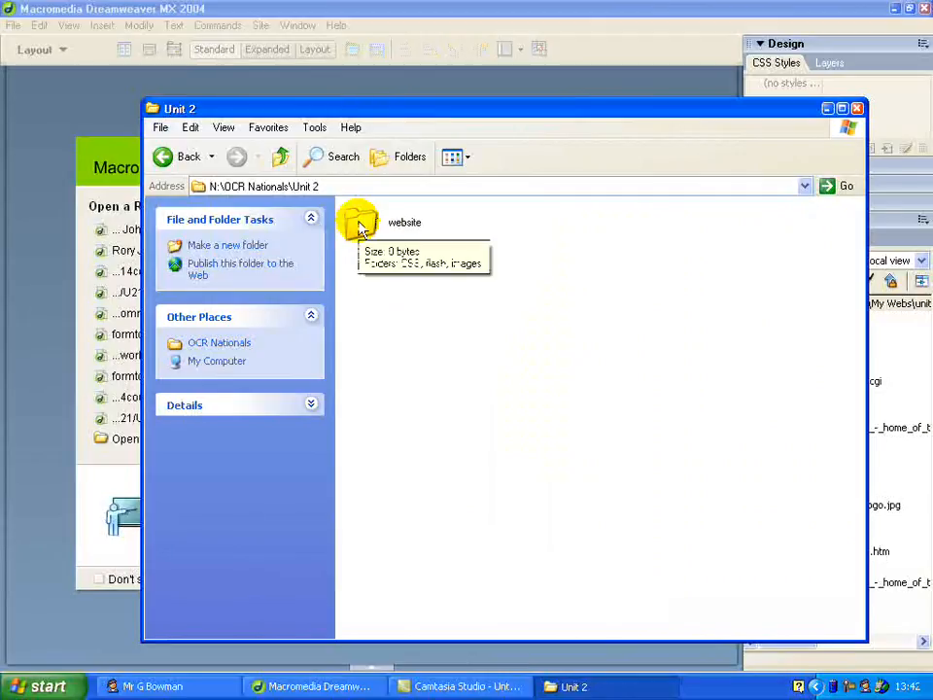
Examine the subfolders of the website folder in Unit 2 and close the folder window.
double_click(360, 226)
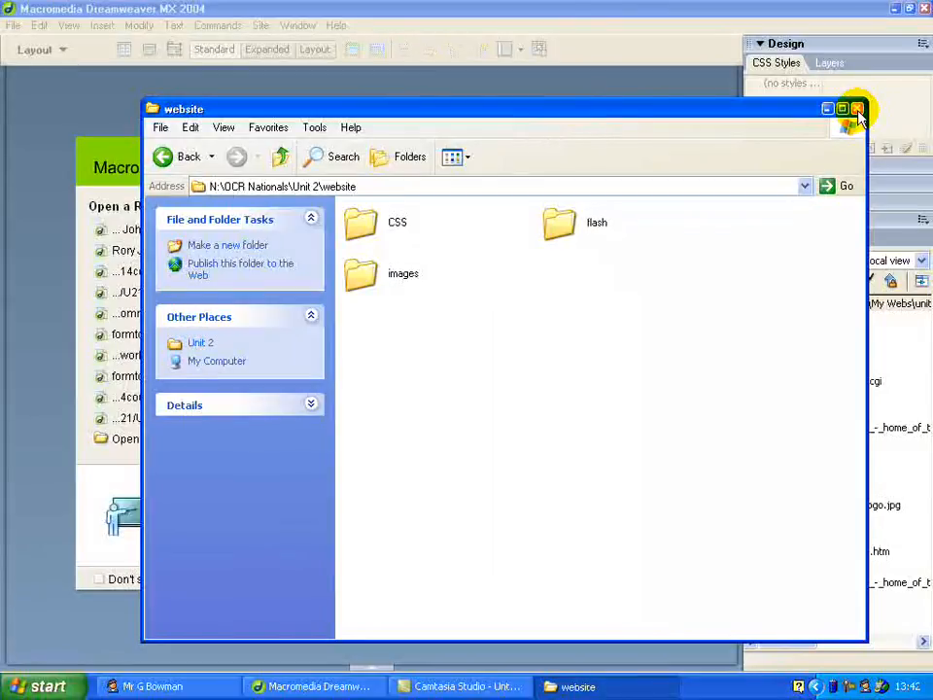
click(857, 110)
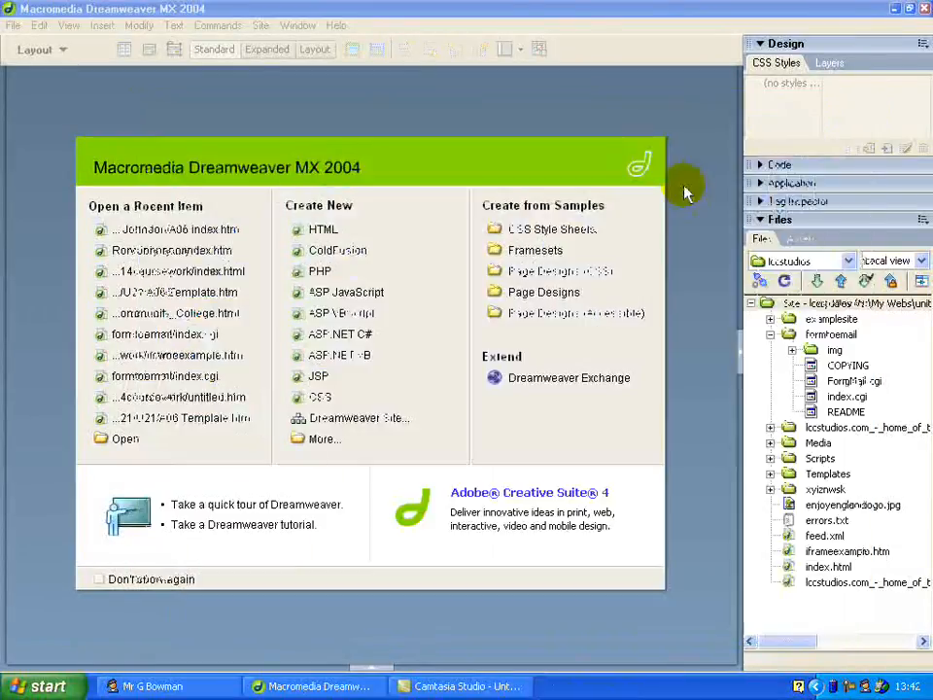
Start defining a new site named Unit2 that uses no server technology.
click(260, 27)
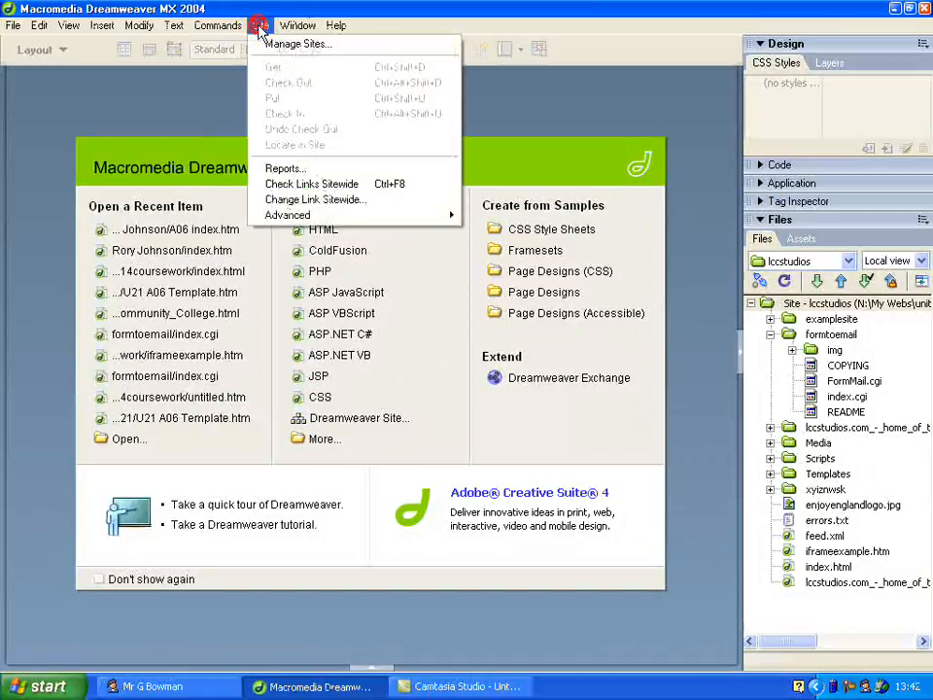
click(282, 44)
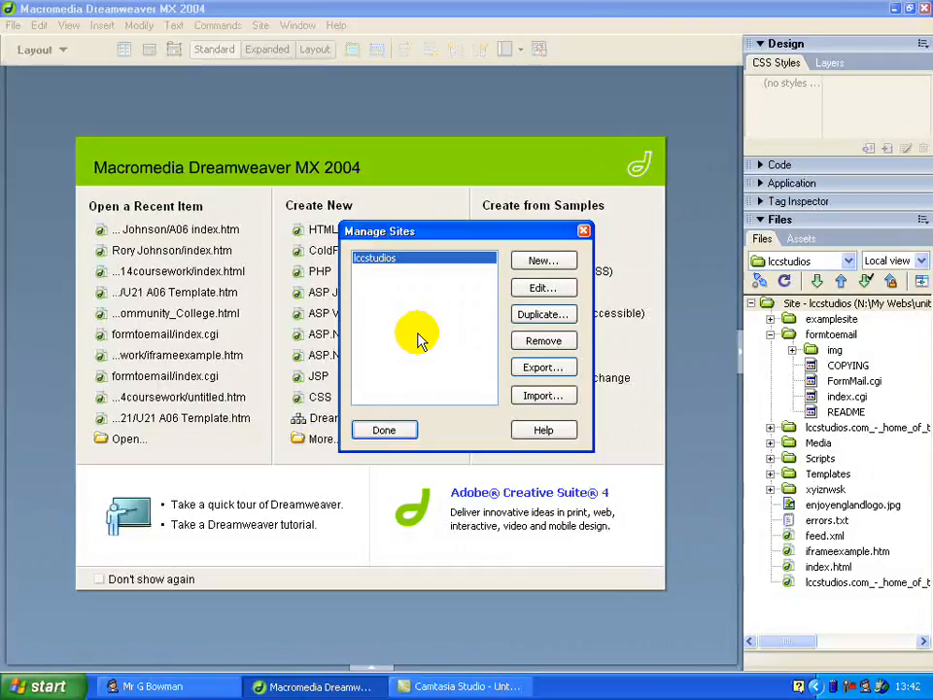
click(531, 264)
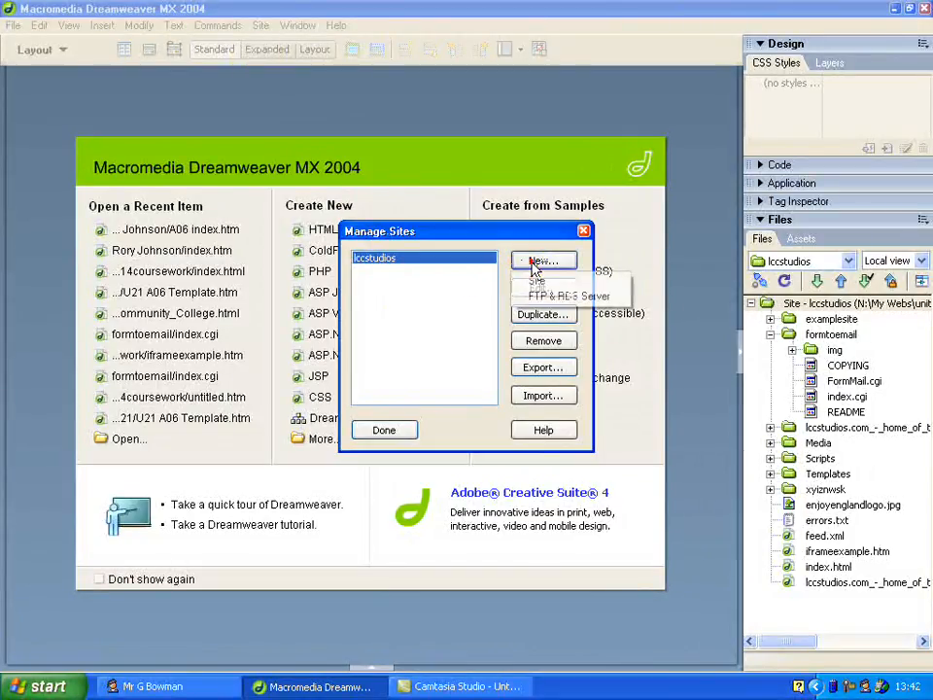
click(544, 282)
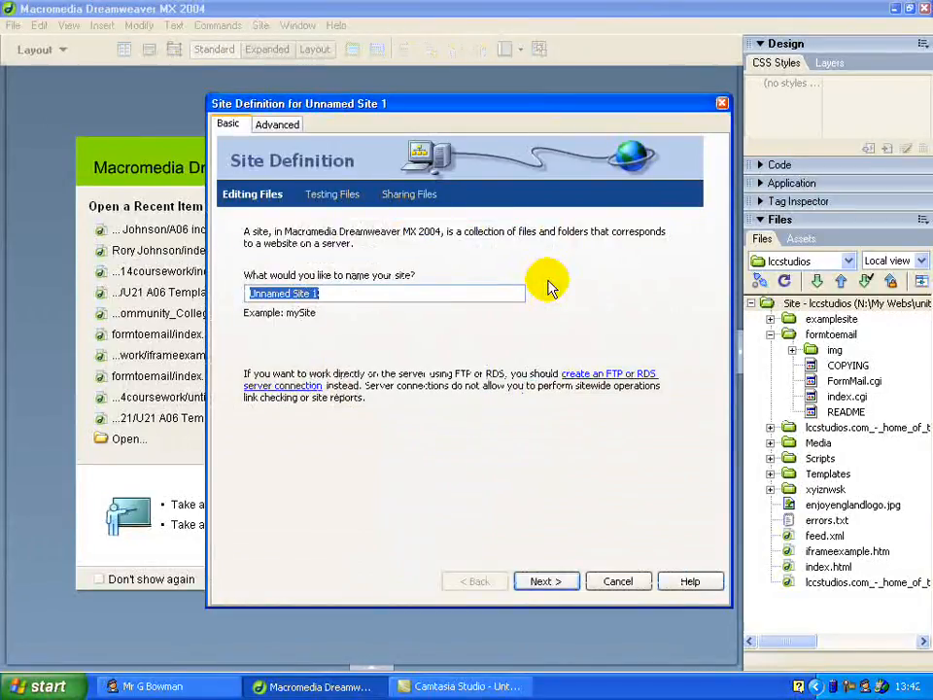
text(Unit2)
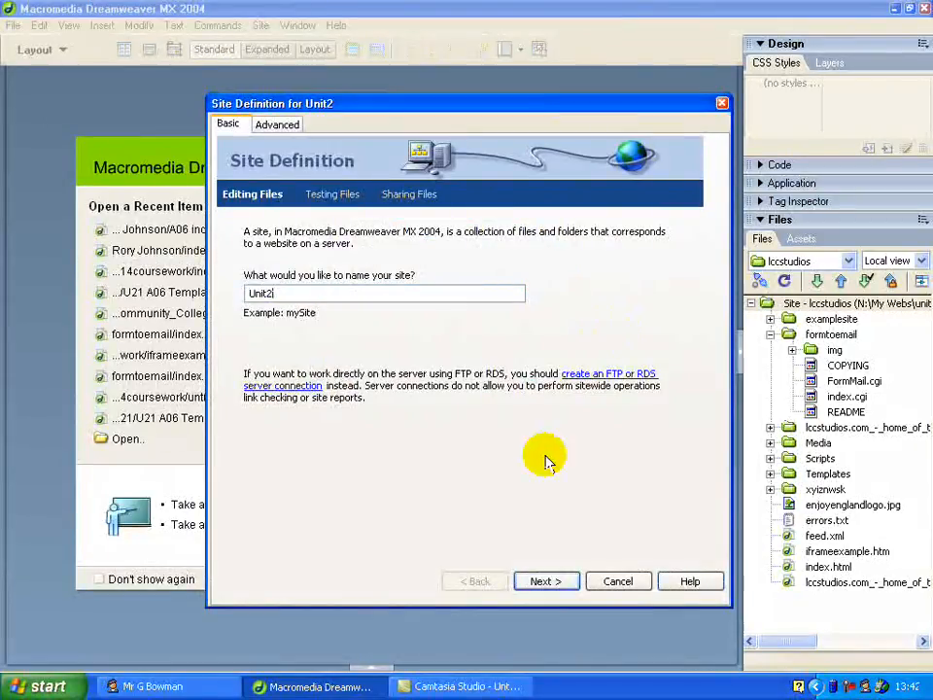
click(544, 581)
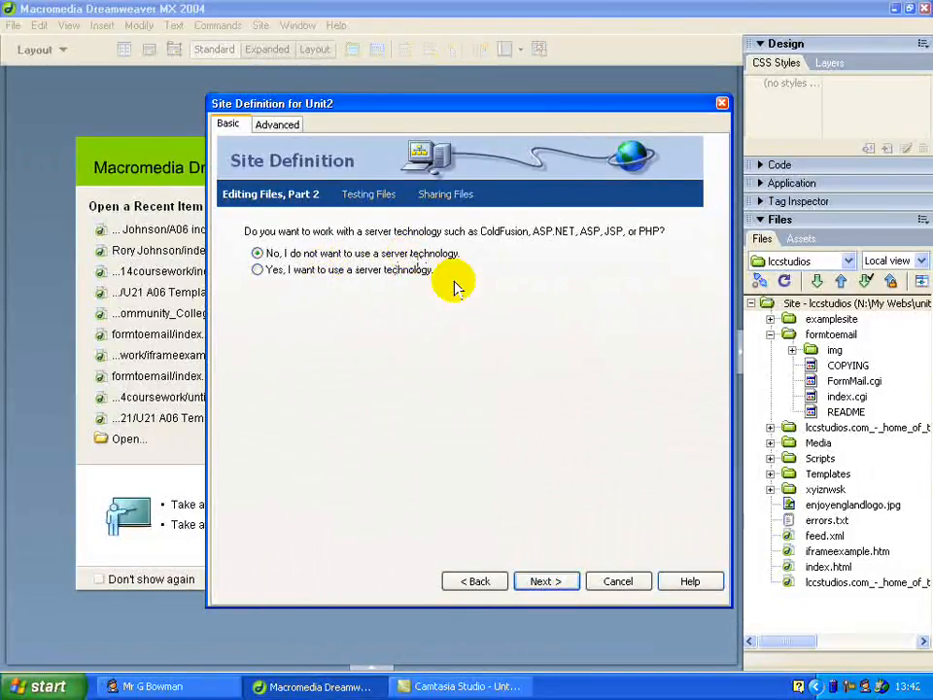
click(540, 582)
Set the site's local storage folder to N:\OCR Nationals\Unit 2\website and continue to the file sharing settings.
click(567, 372)
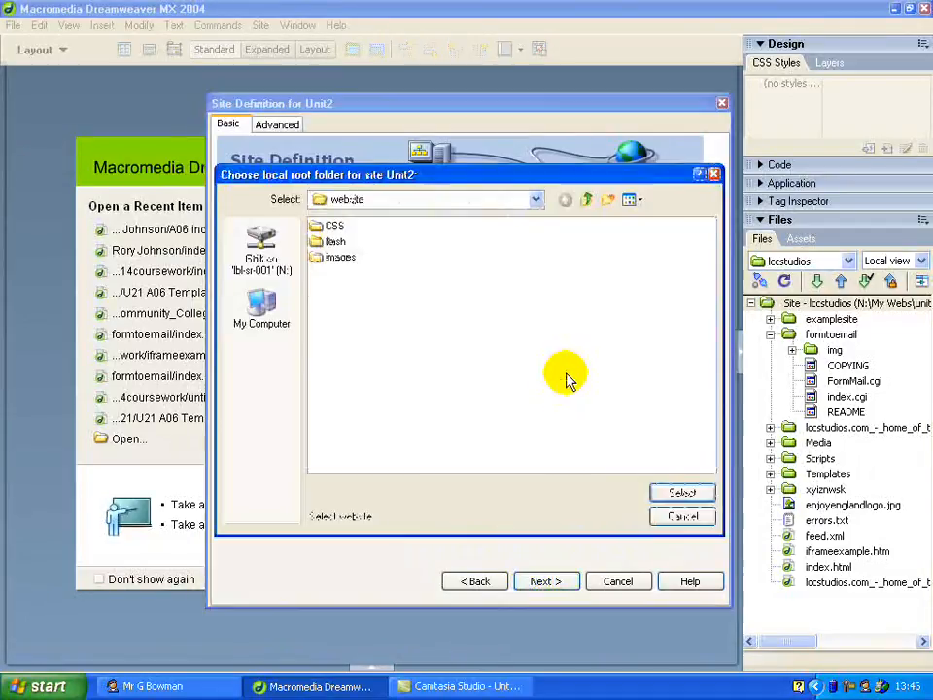
click(562, 200)
click(533, 200)
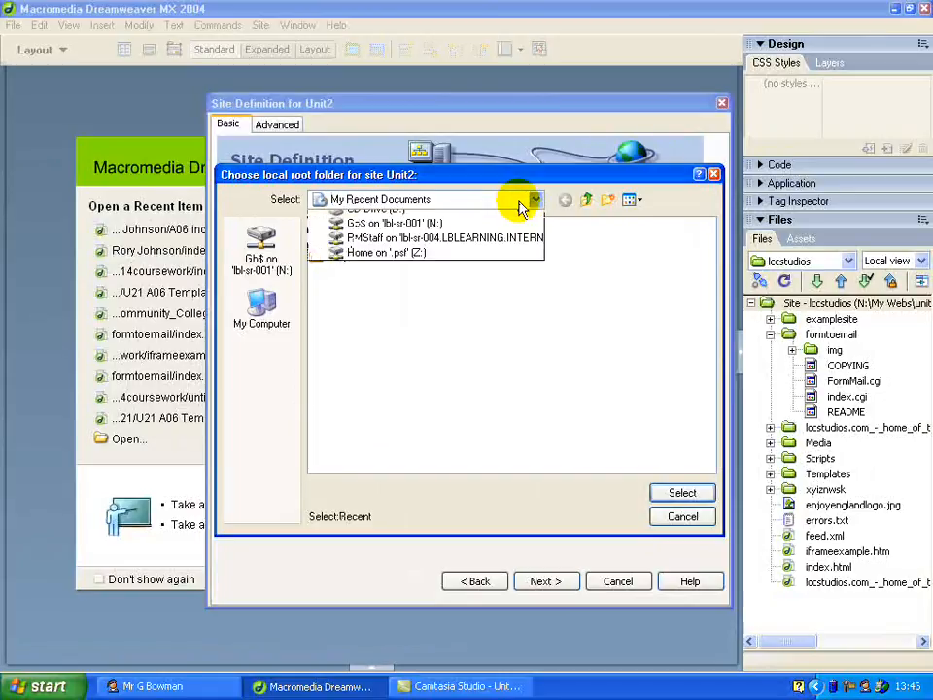
click(440, 307)
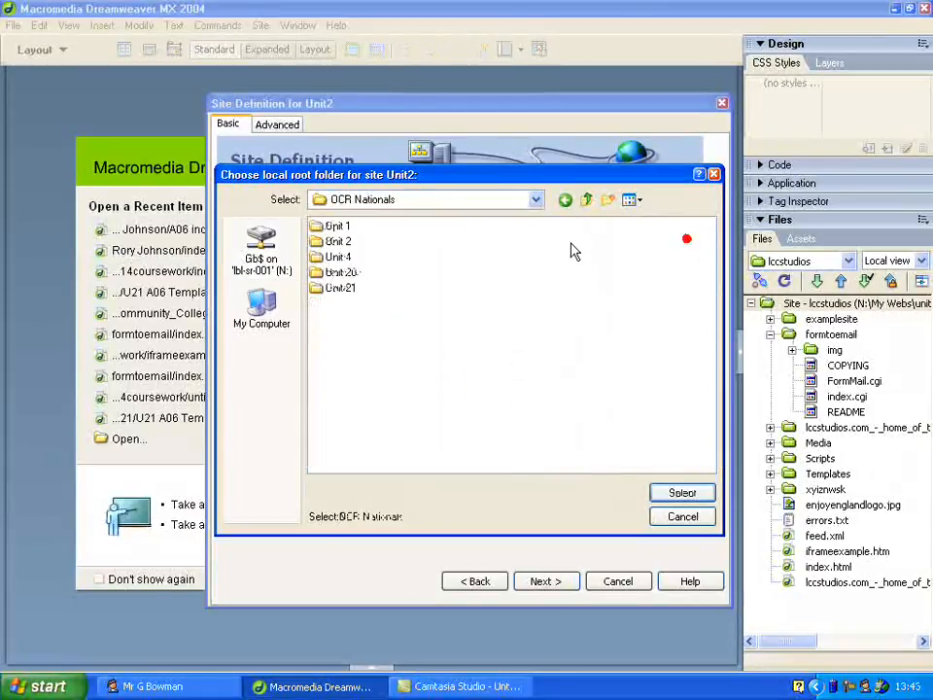
click(337, 257)
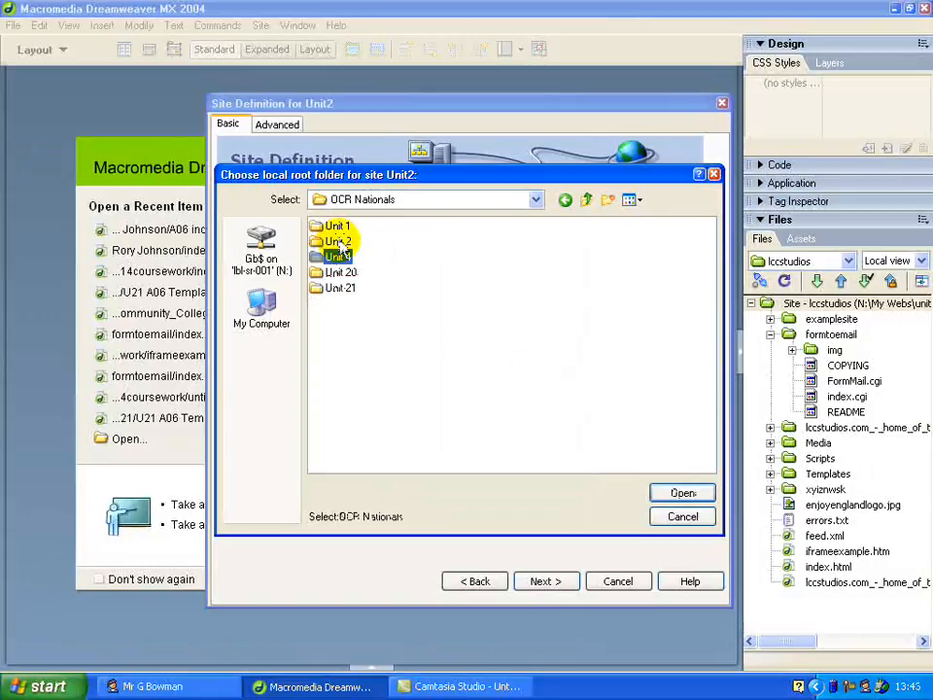
double_click(337, 241)
double_click(340, 228)
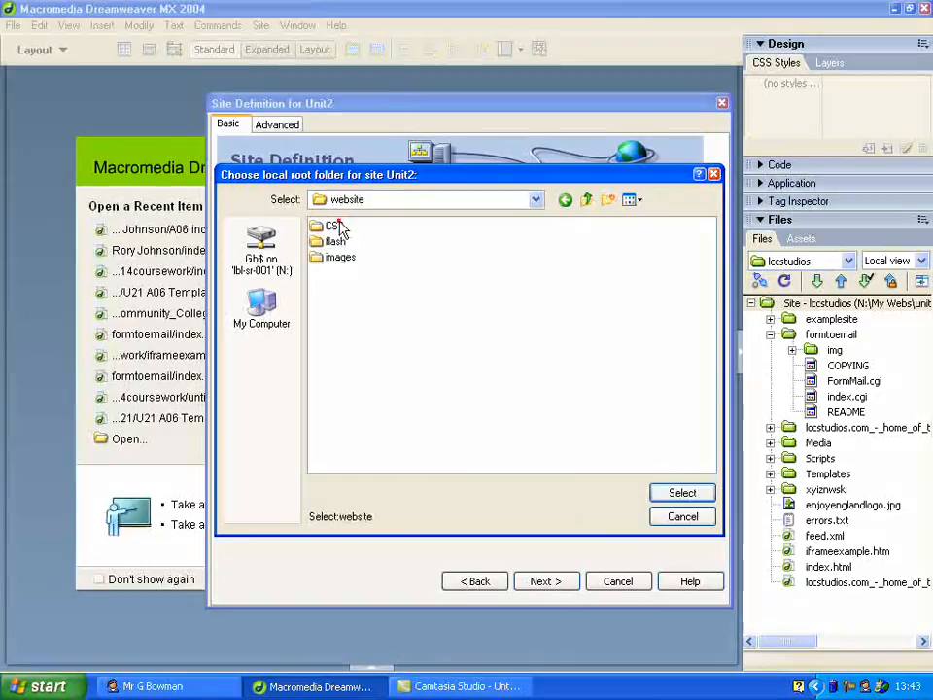
click(688, 494)
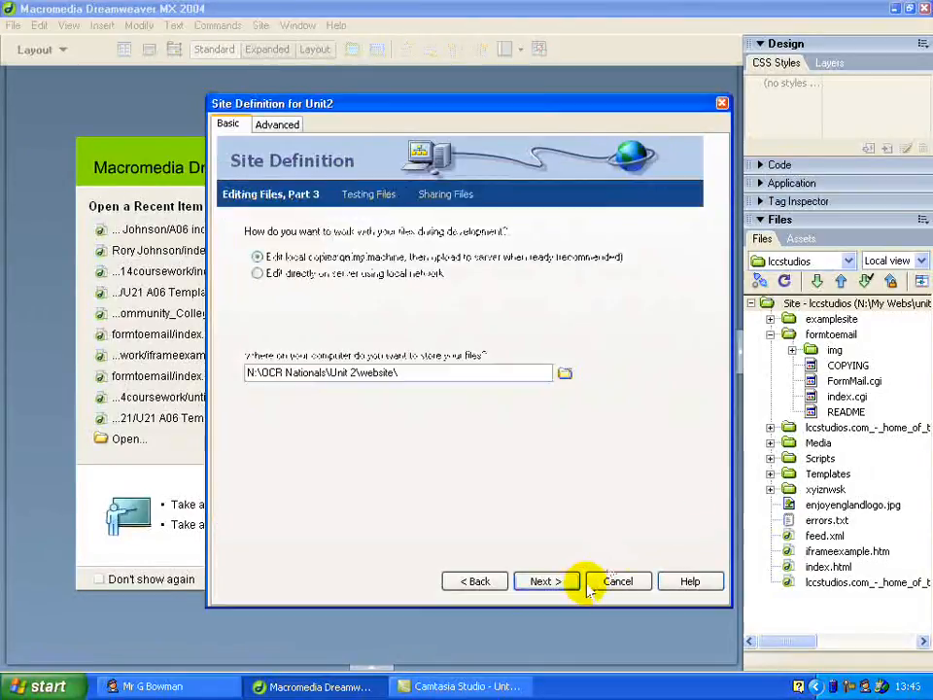
click(566, 582)
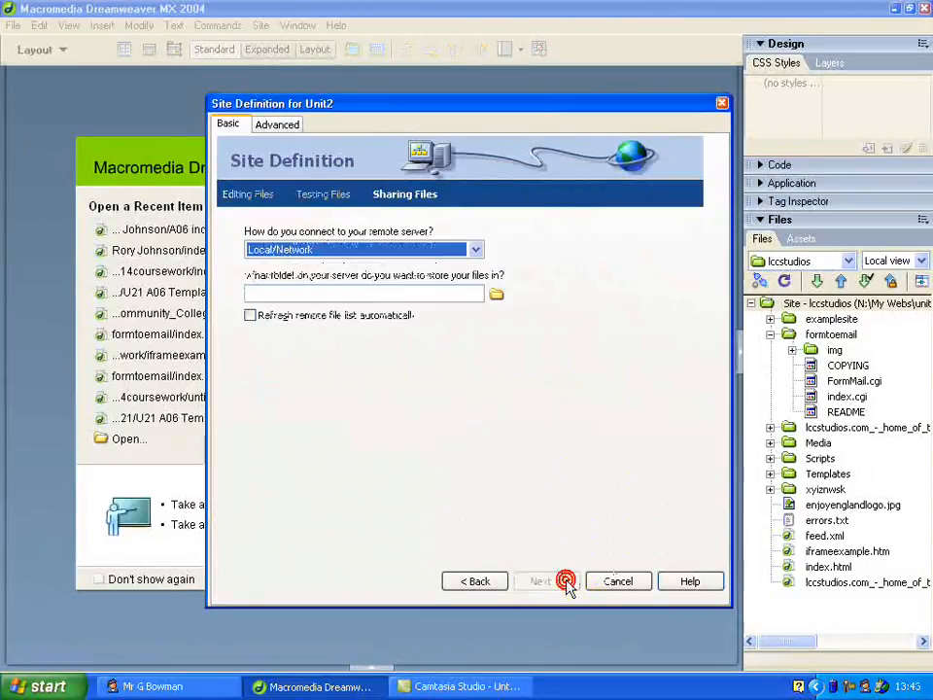
Set the remote server connection to None and complete the Unit2 site definition.
click(476, 249)
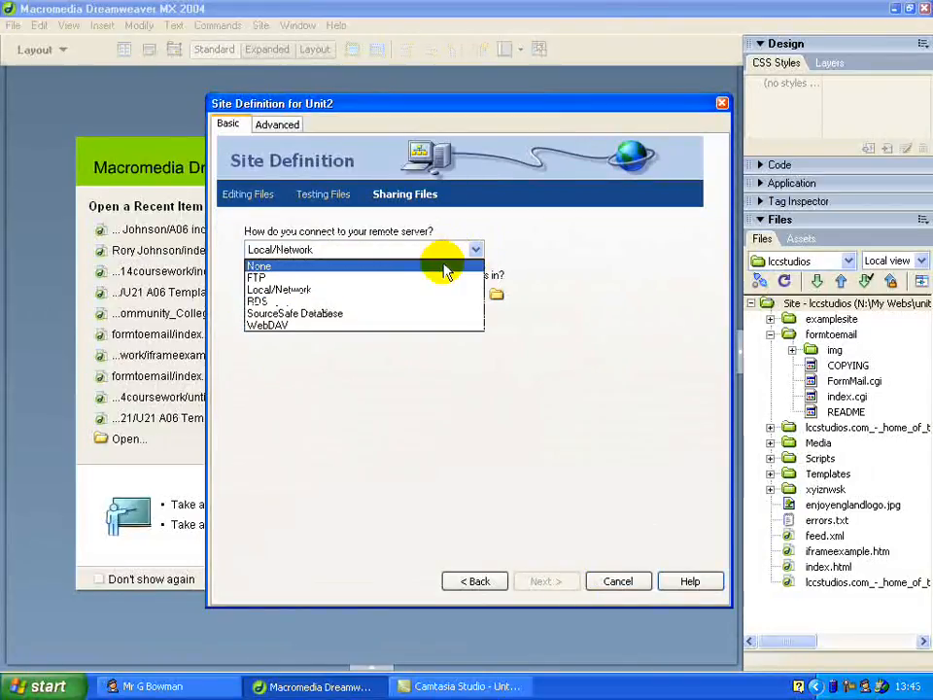
click(444, 267)
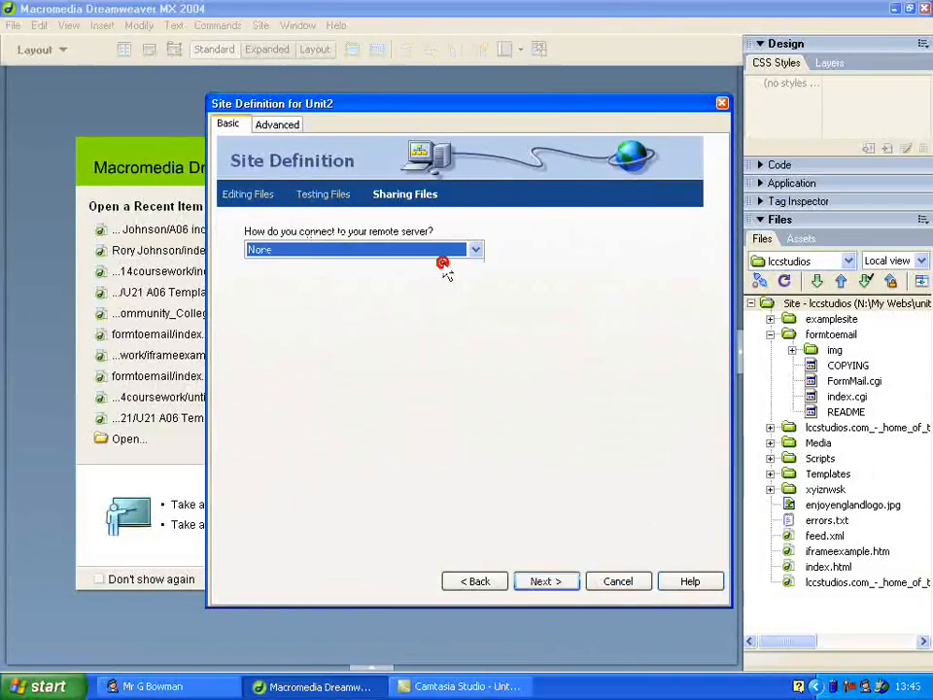
click(547, 584)
click(550, 584)
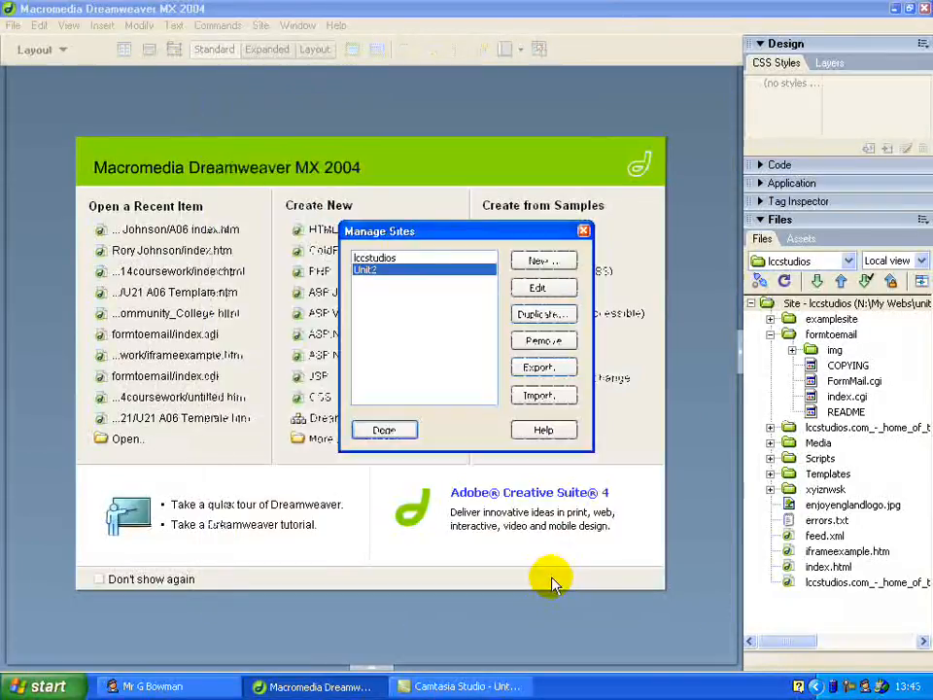
click(385, 430)
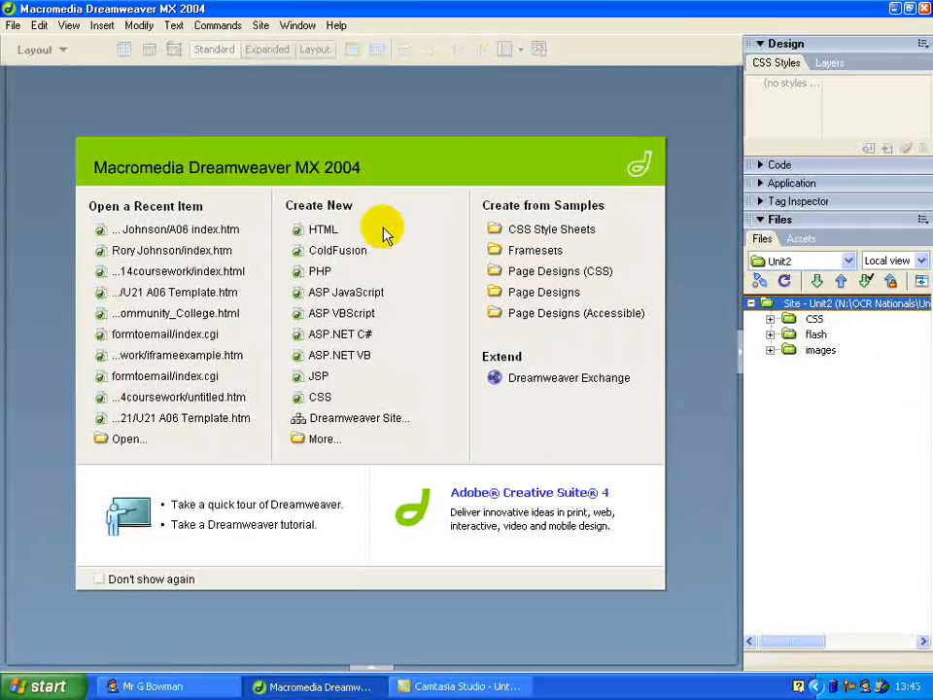
Create a blank HTML page and collapse the side panels to widen the editing area.
click(332, 232)
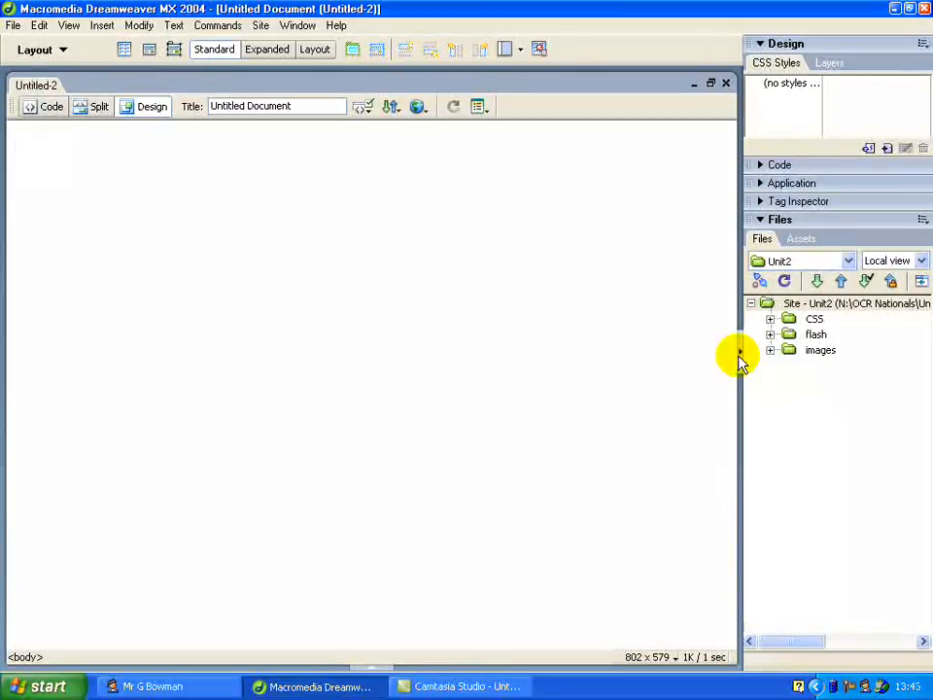
click(739, 356)
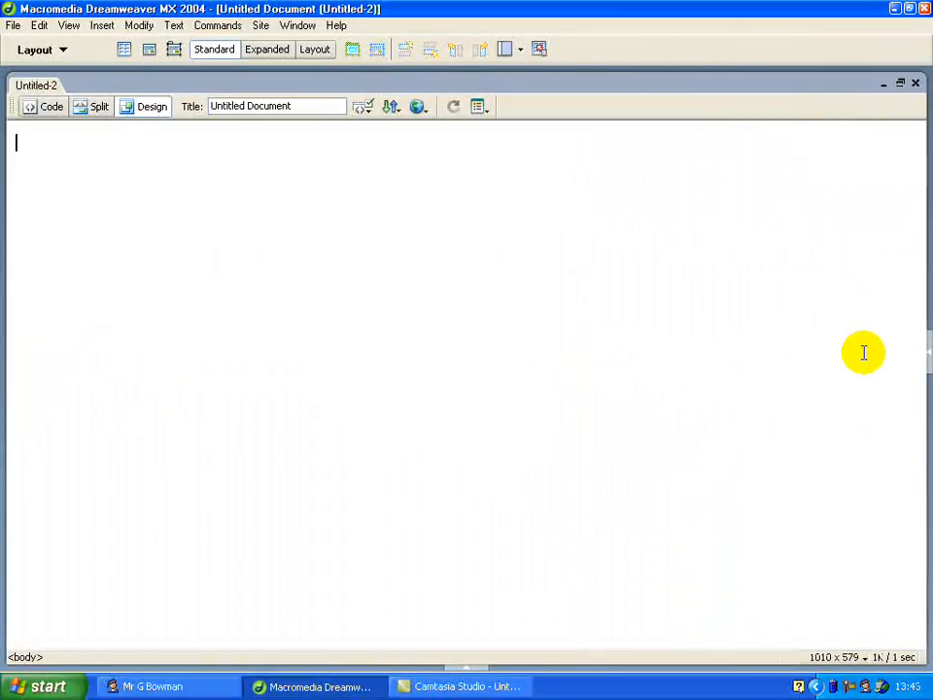
click(75, 50)
click(61, 35)
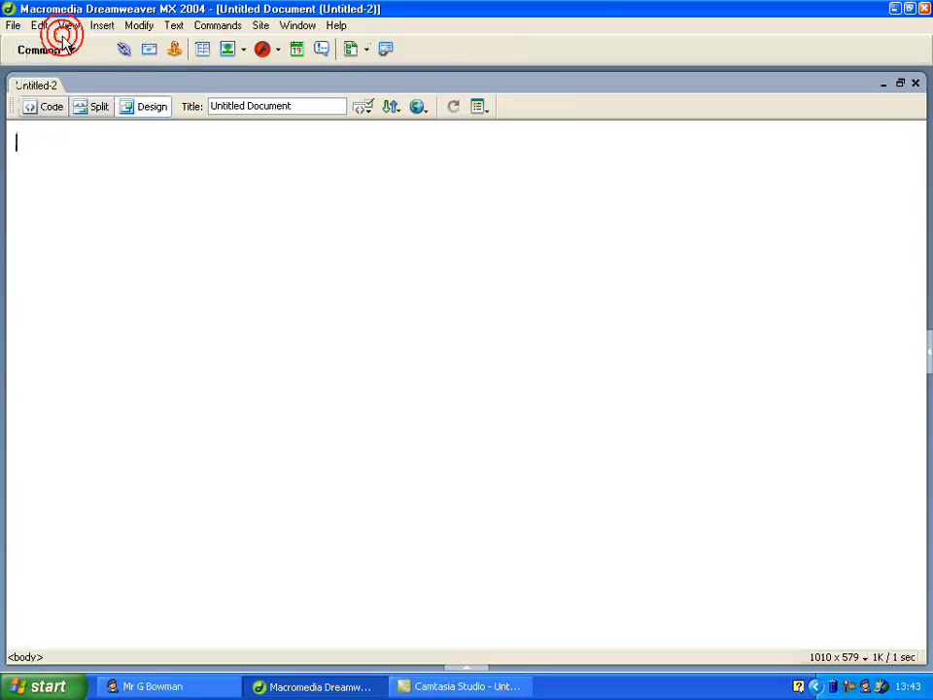
click(66, 49)
click(66, 70)
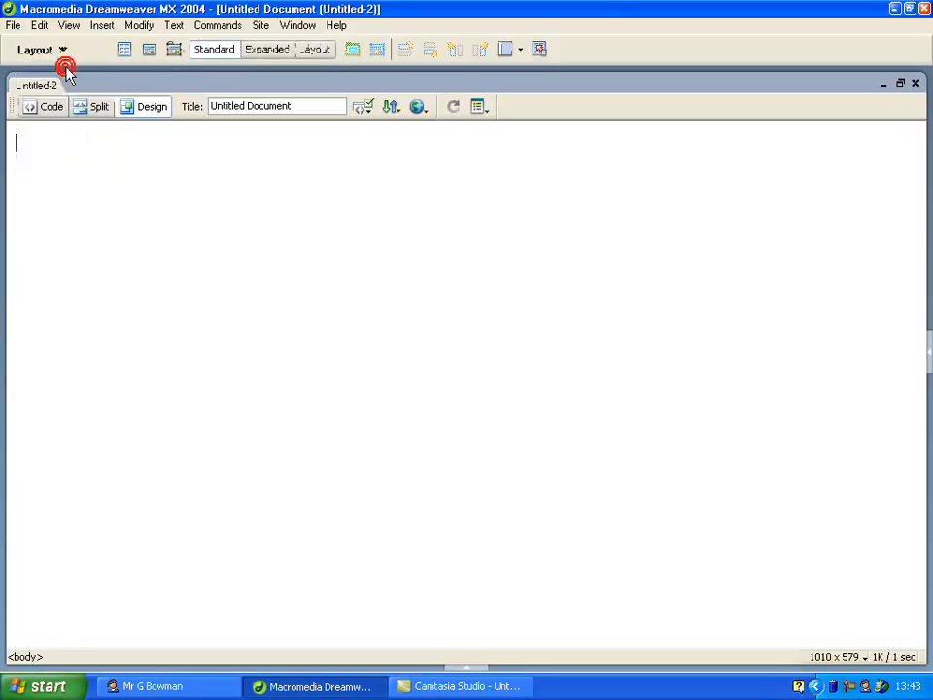
Switch to Layout mode and draw a layout table about 900 by 500 pixels starting at the page's upper-left corner.
click(317, 49)
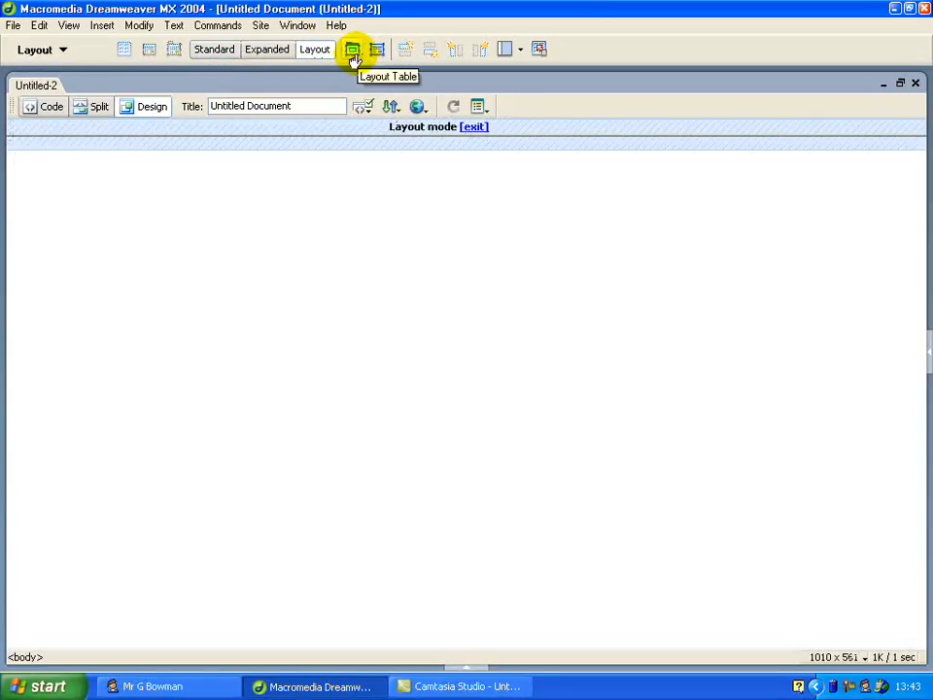
click(352, 51)
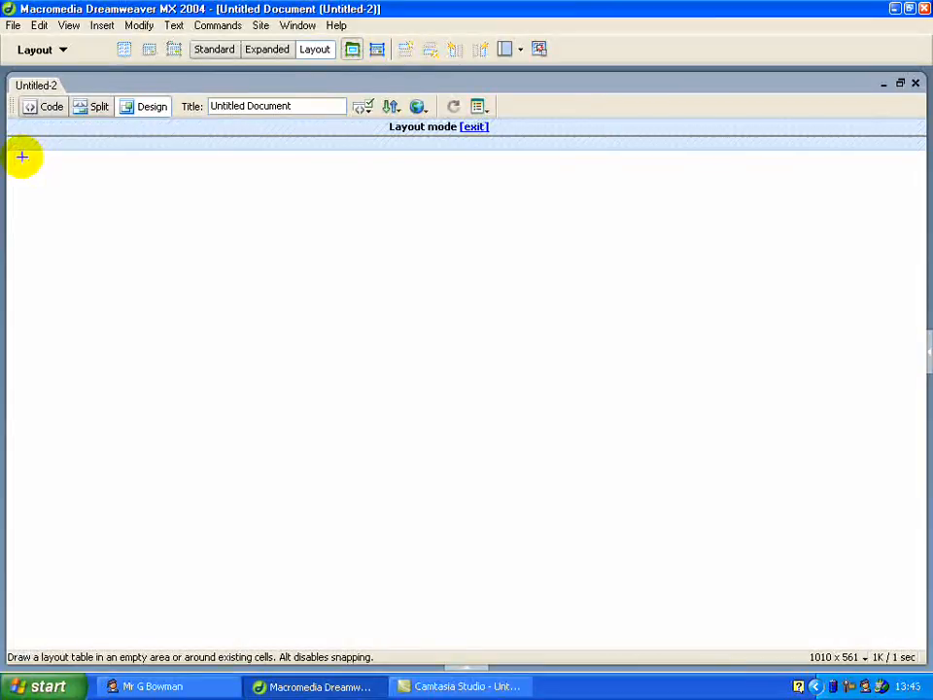
mouse_move(16, 152)
mouse_down()
mouse_move(144, 238)
mouse_move(514, 438)
mouse_move(851, 508)
mouse_move(834, 510)
mouse_move(834, 616)
mouse_move(834, 605)
mouse_up()
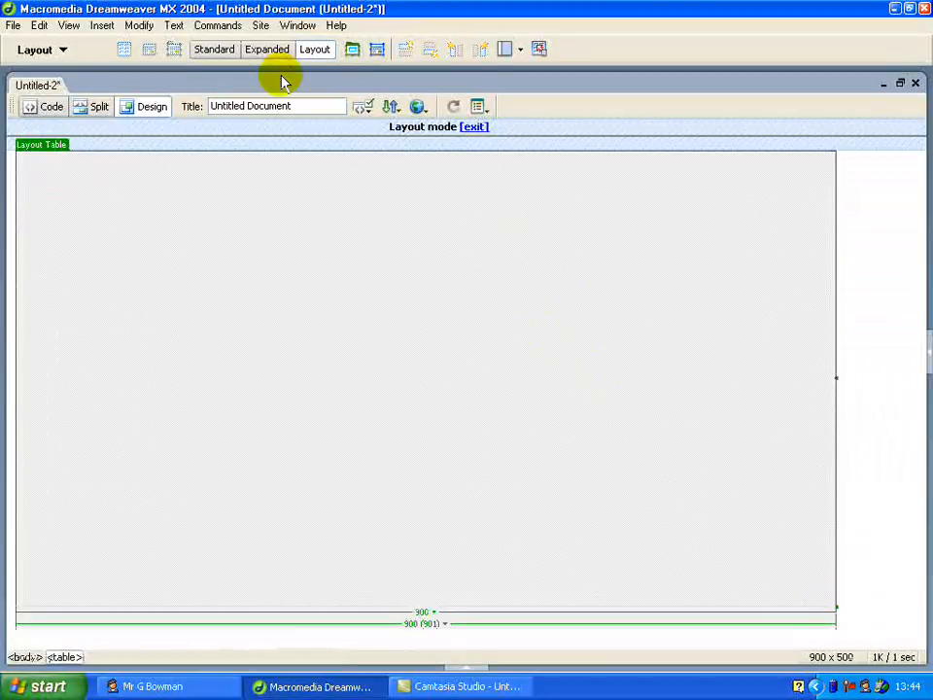
Draw two full-width layout cells stacked at the top of the table, about 69 and 41 pixels high.
click(377, 51)
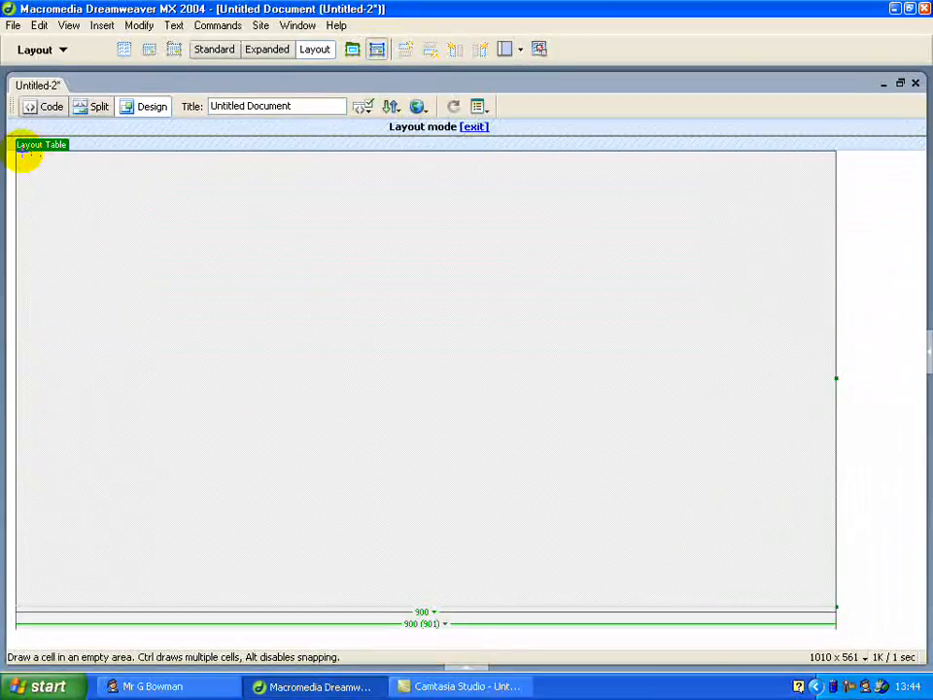
mouse_move(17, 154)
mouse_down()
mouse_move(54, 213)
mouse_move(881, 221)
mouse_move(877, 233)
mouse_move(876, 213)
mouse_up()
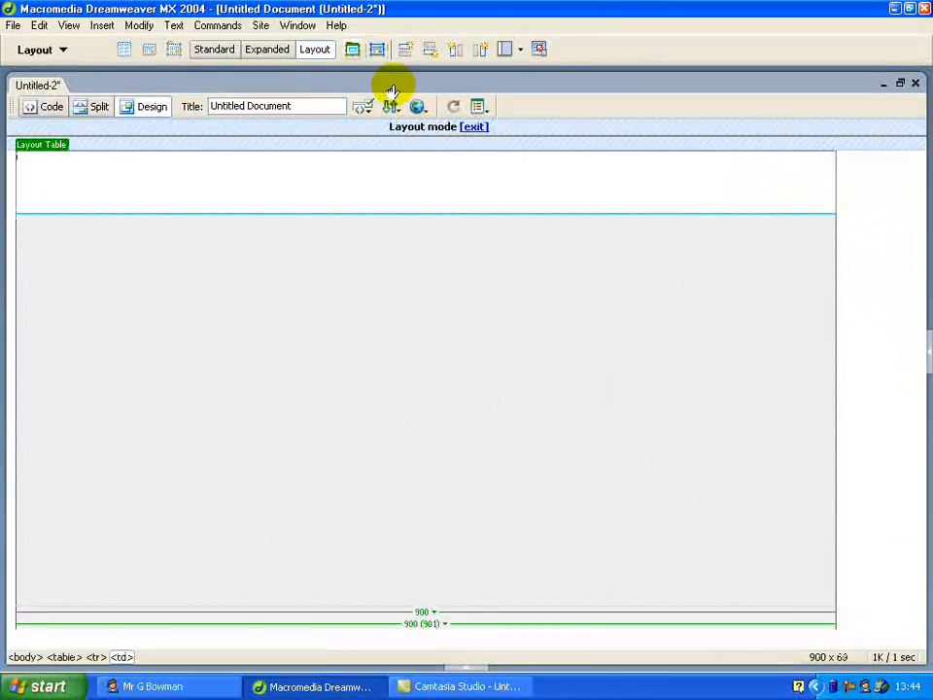
click(377, 49)
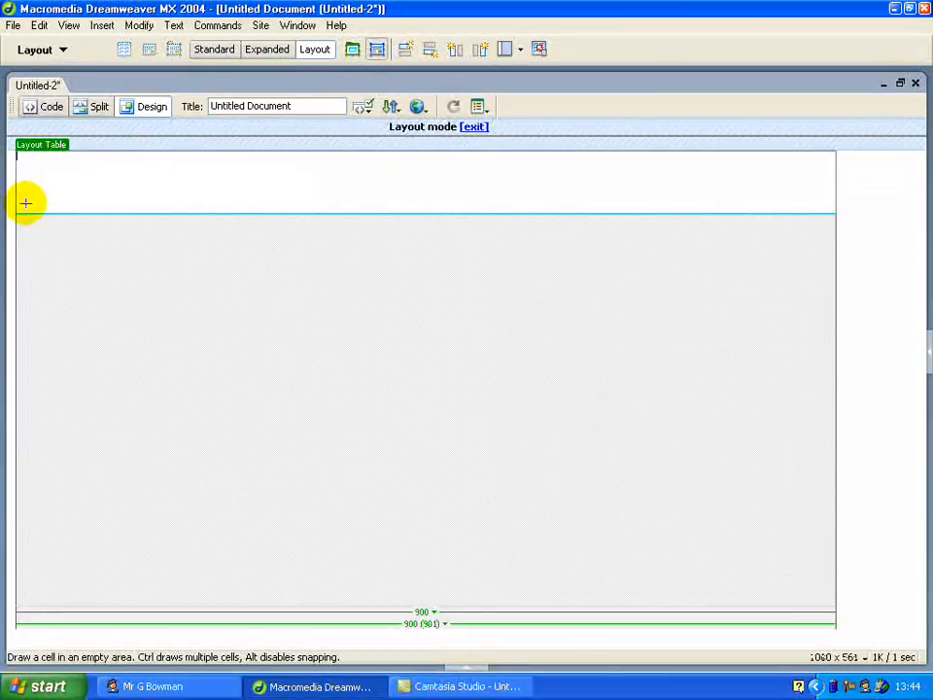
mouse_move(19, 213)
mouse_down()
mouse_move(43, 235)
mouse_move(652, 281)
mouse_move(822, 251)
mouse_up()
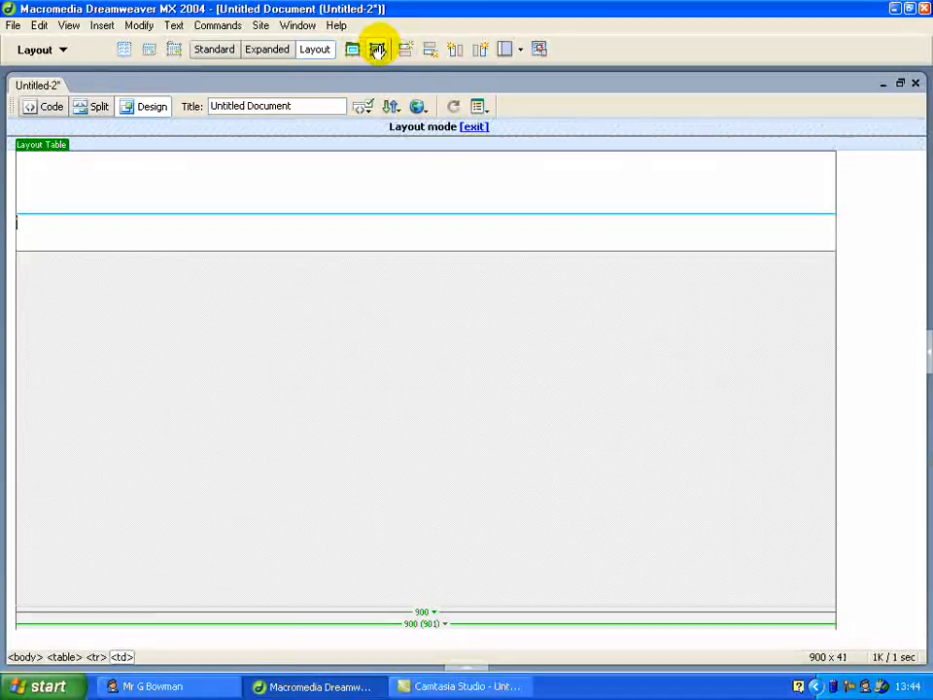
Fill the remaining table area with two side-by-side layout cells, each about 450 by 390 pixels.
click(377, 49)
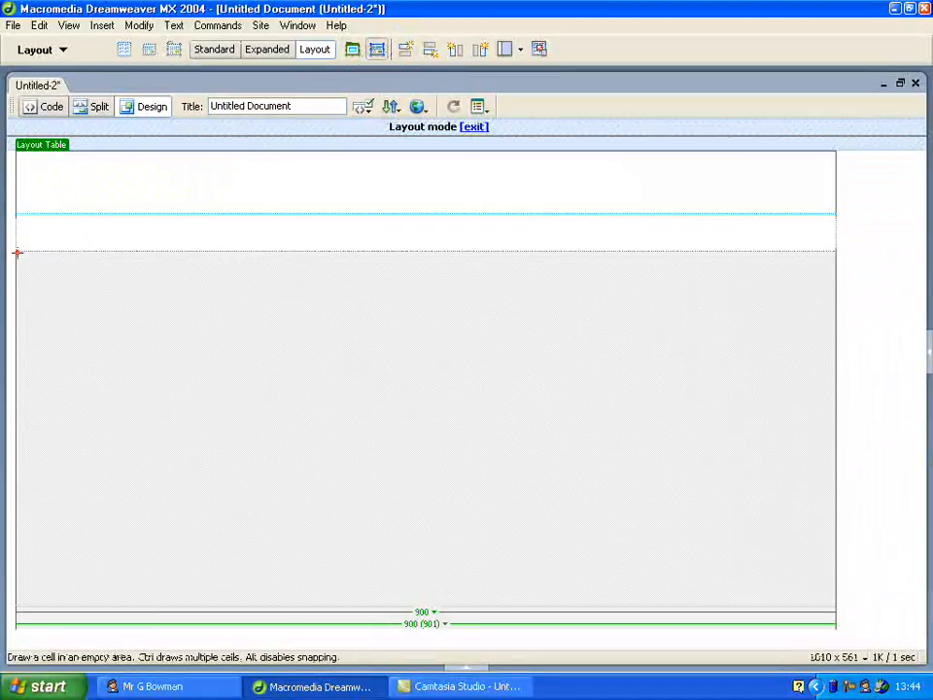
mouse_move(16, 251)
mouse_down()
mouse_move(417, 567)
mouse_move(424, 632)
mouse_up()
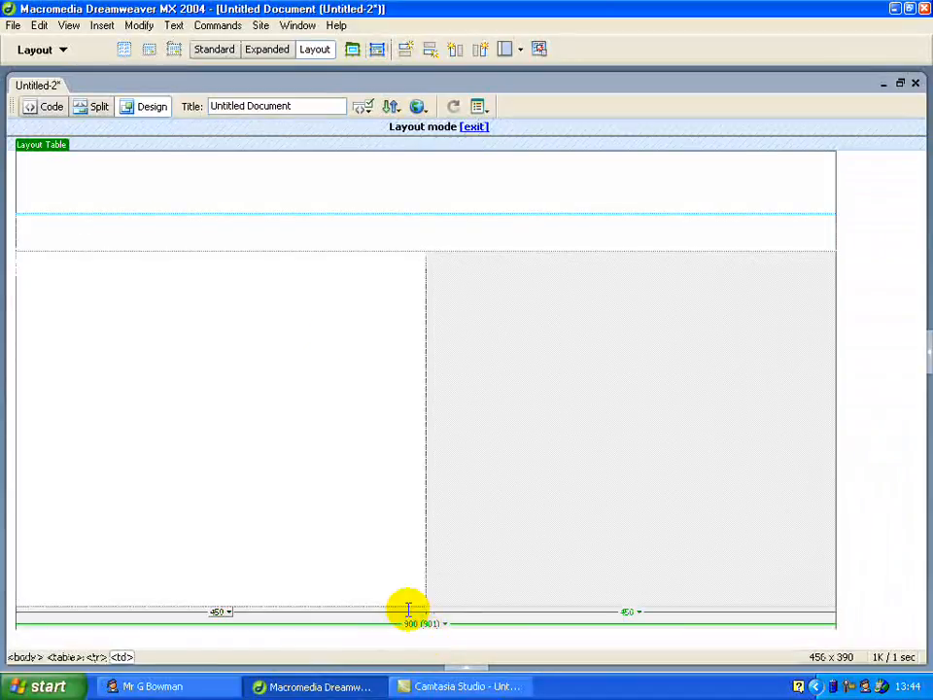
click(377, 52)
mouse_move(425, 252)
mouse_down()
mouse_move(577, 398)
mouse_move(826, 601)
mouse_up()
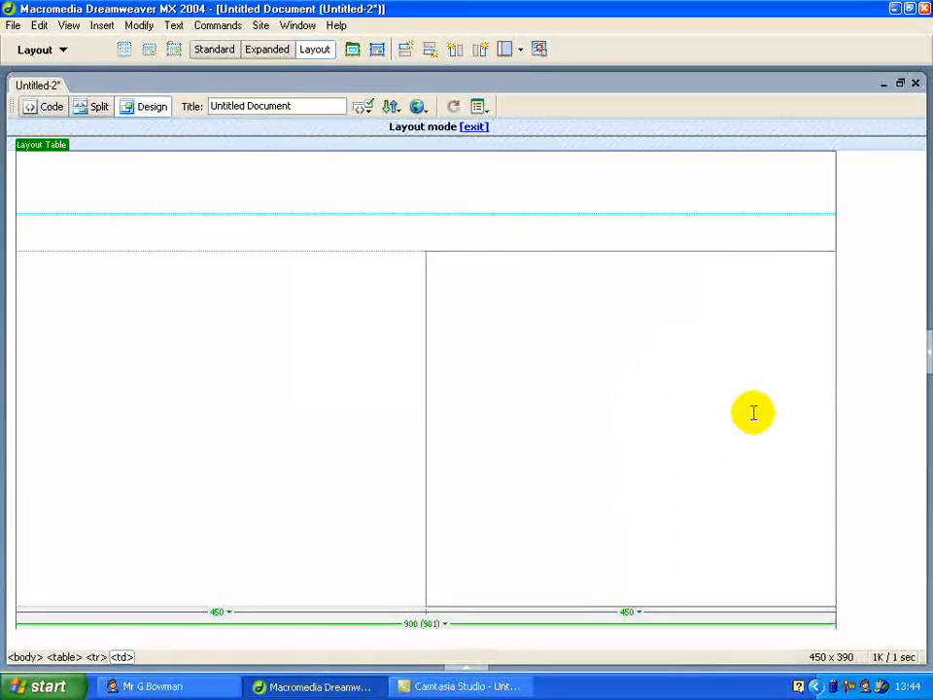
click(194, 162)
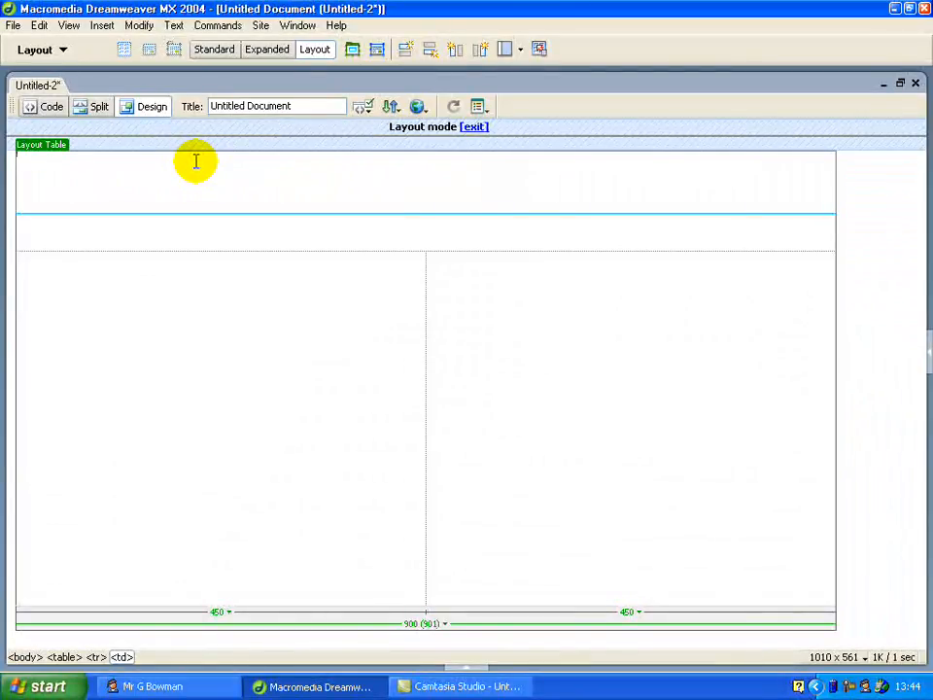
click(121, 228)
click(102, 262)
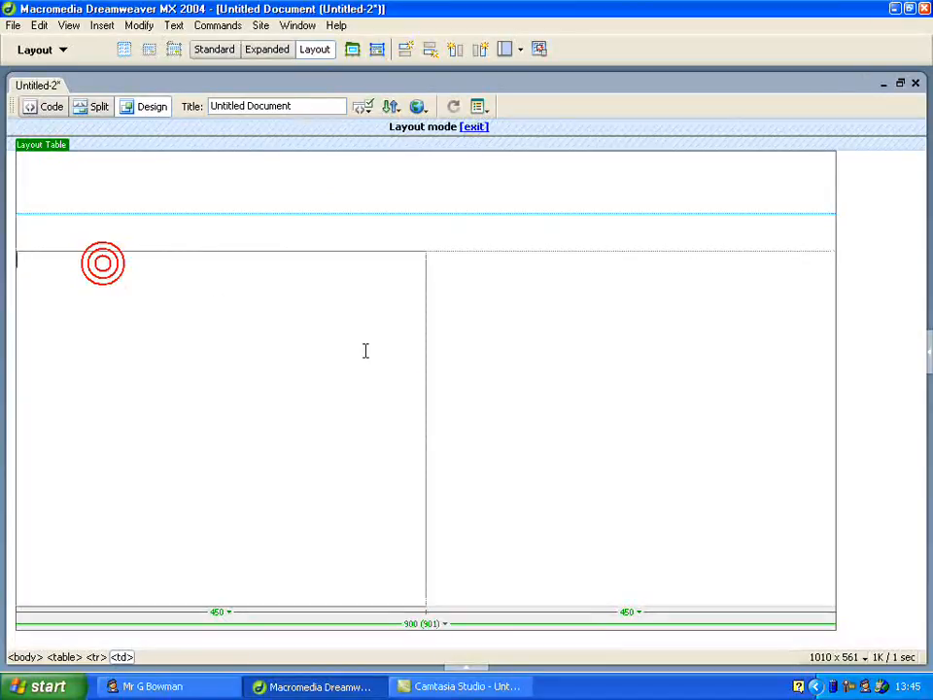
click(479, 327)
click(321, 322)
click(463, 323)
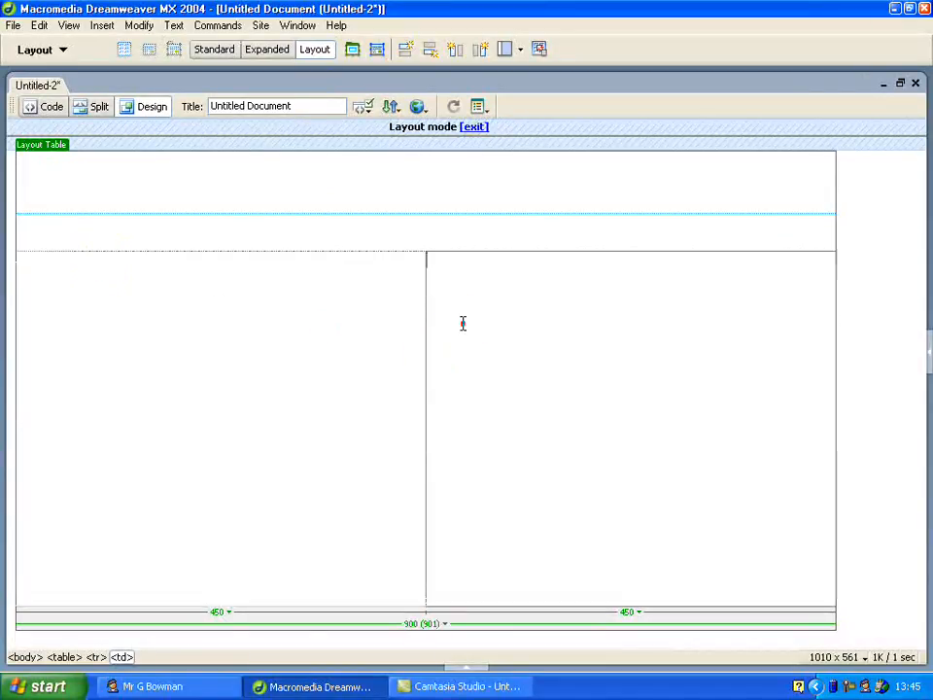
click(304, 322)
click(511, 329)
Insert an editable template region named leftpane in the lower-left layout cell.
click(341, 311)
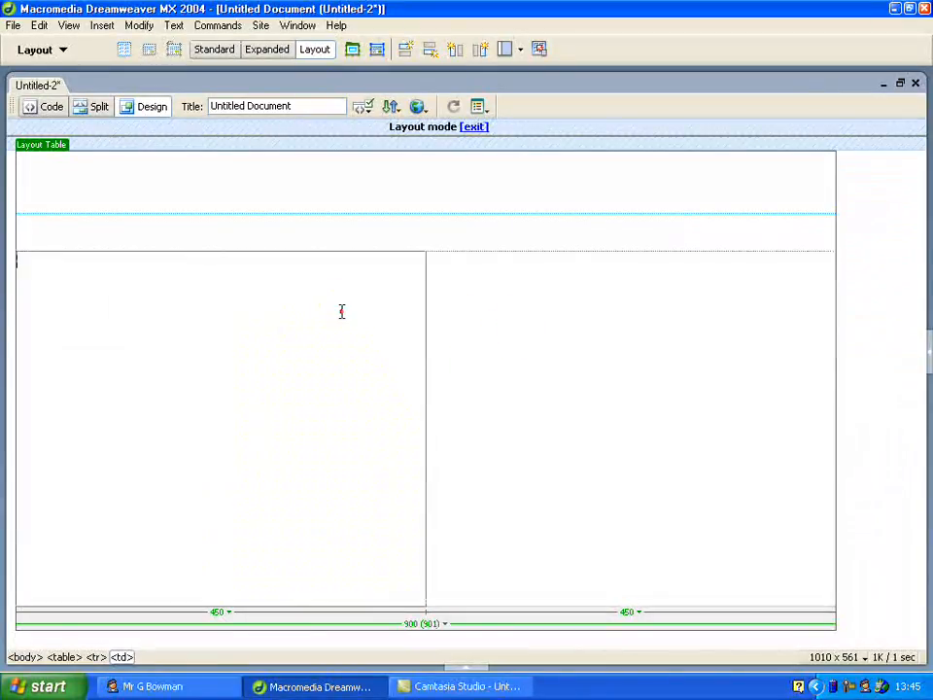
click(109, 27)
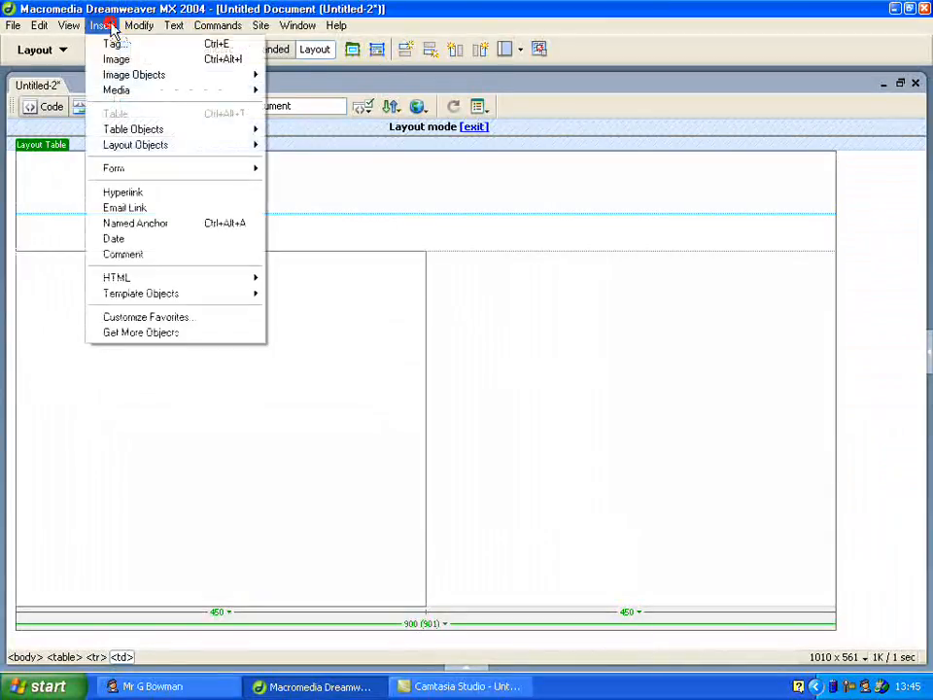
mouse_move(112, 292)
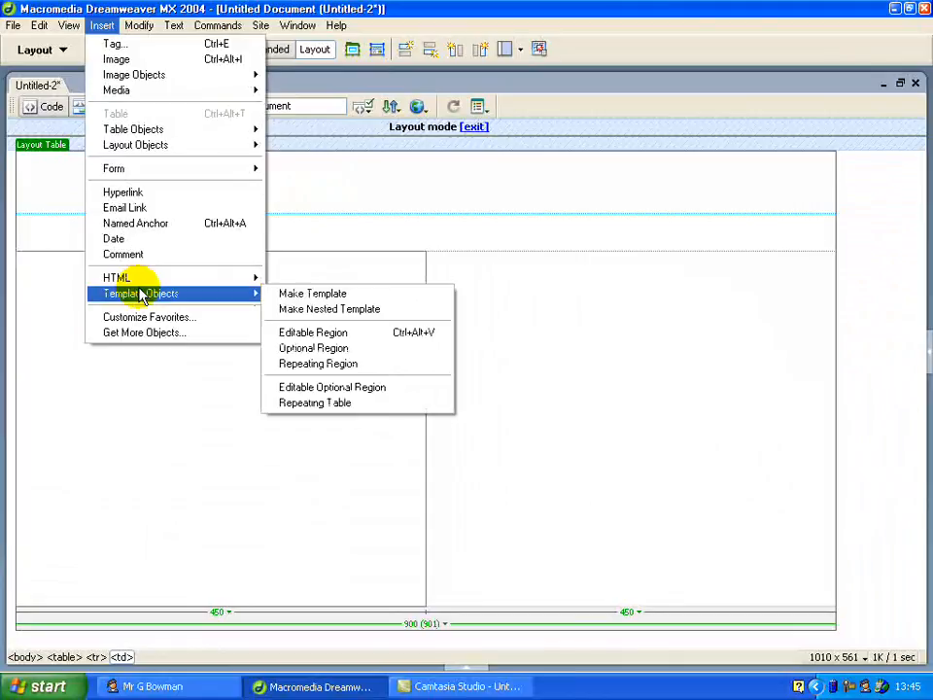
click(369, 335)
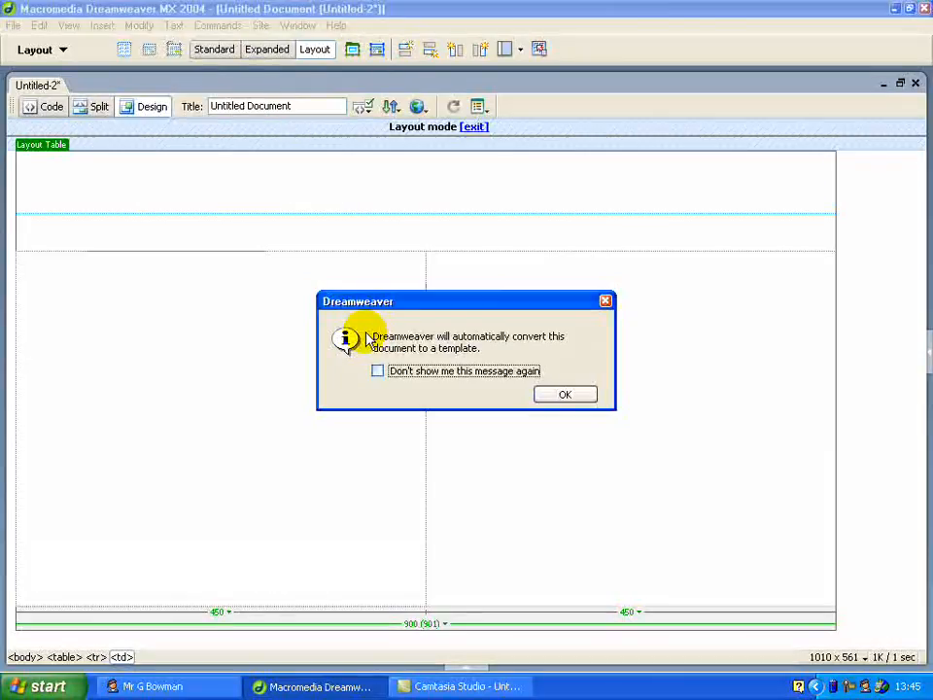
click(575, 394)
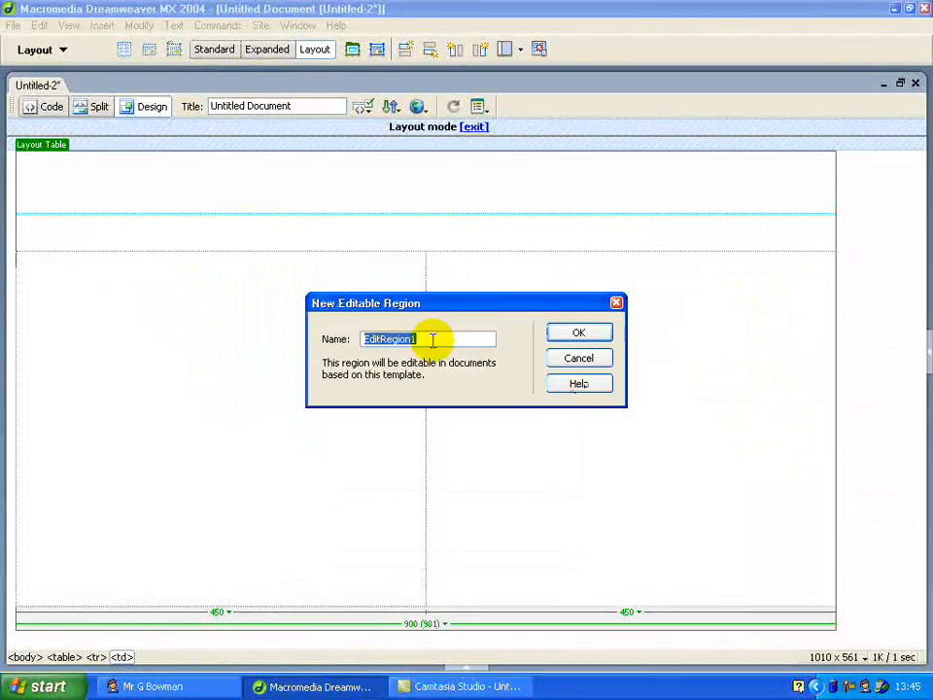
text(le)
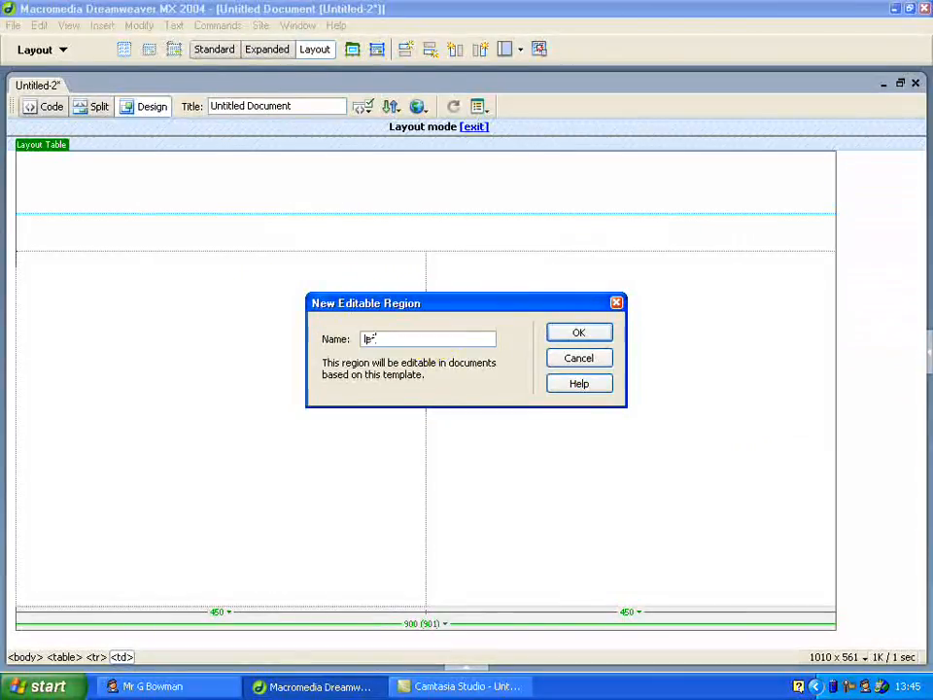
text(ftpane)
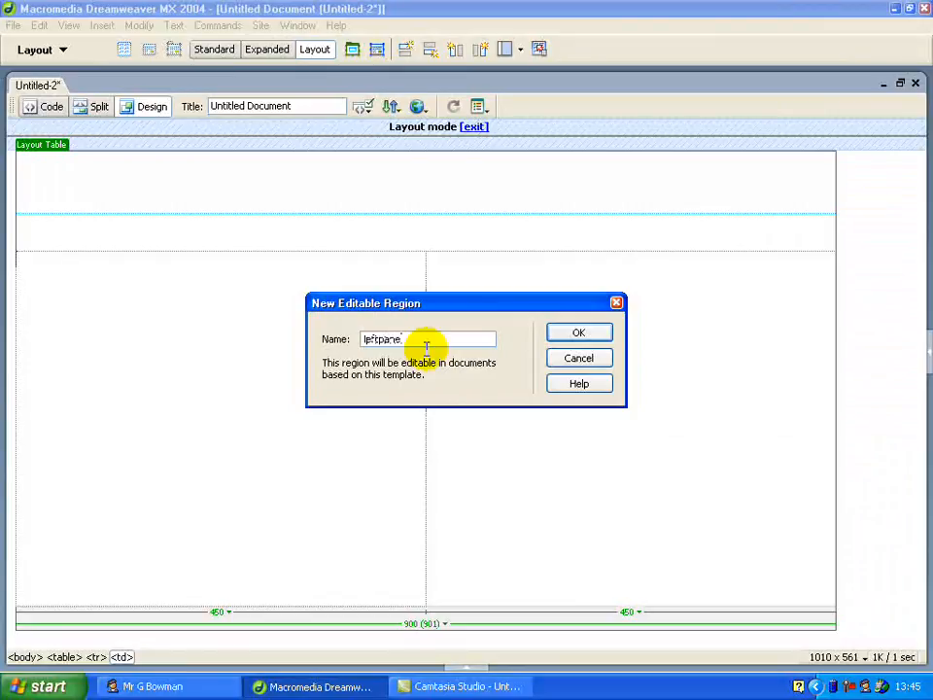
click(576, 335)
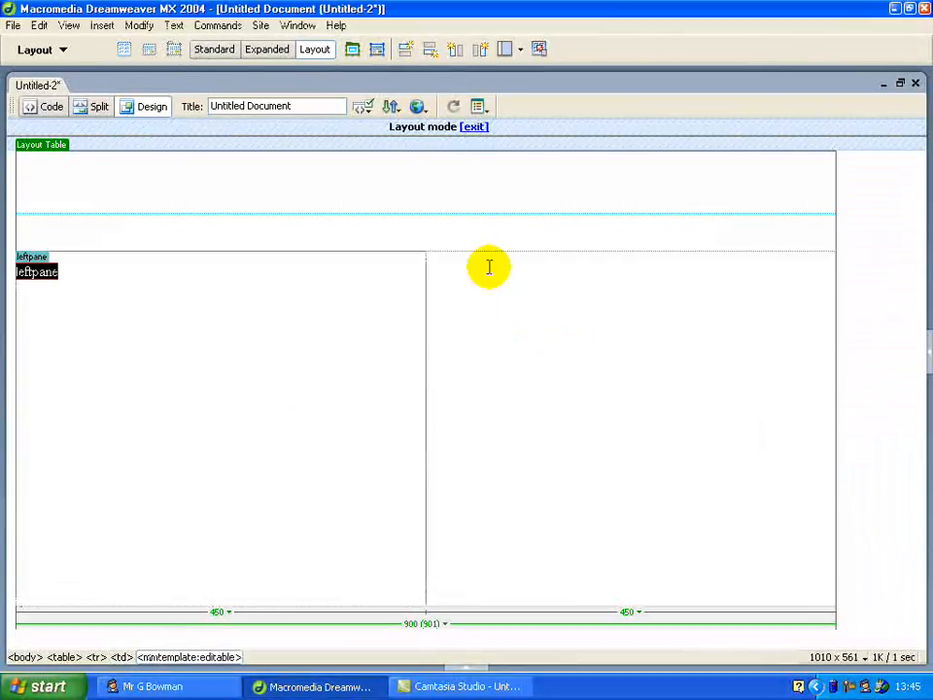
Insert an editable template region named rightpane in the lower-right layout cell.
click(487, 264)
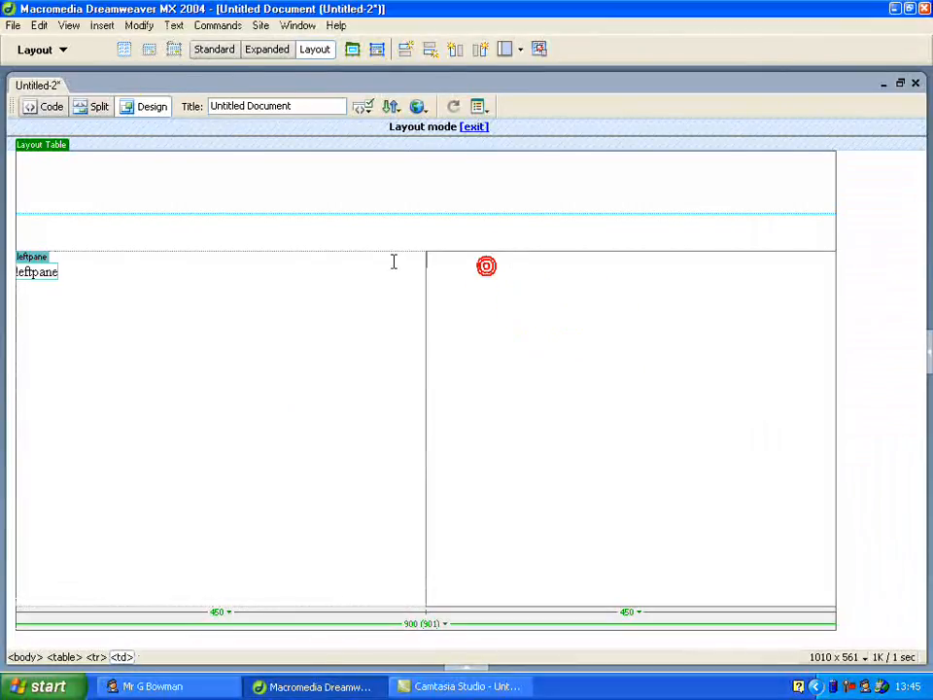
click(136, 27)
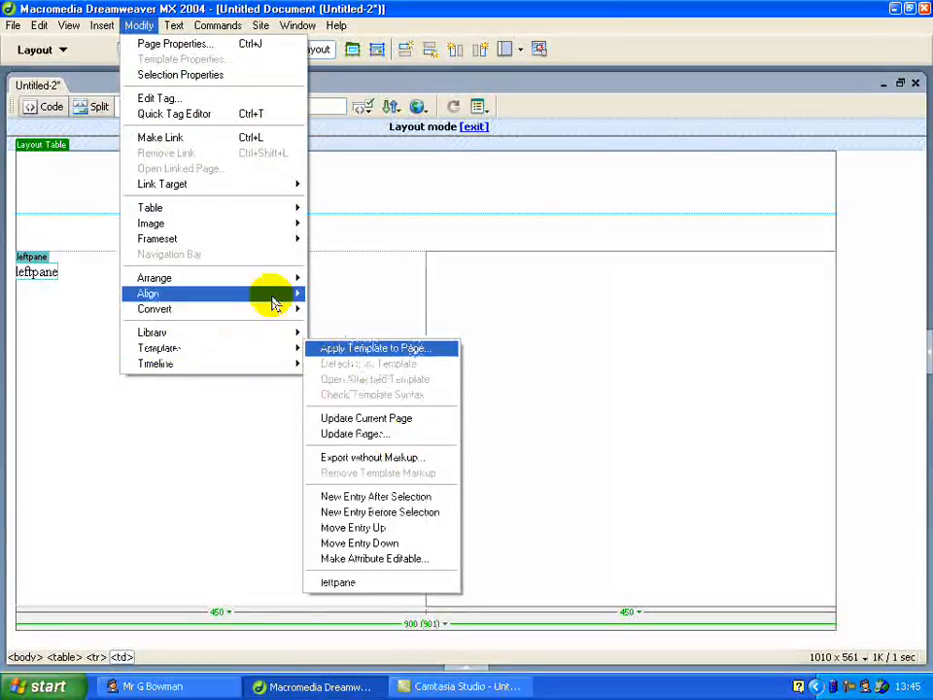
mouse_move(242, 304)
mouse_move(104, 31)
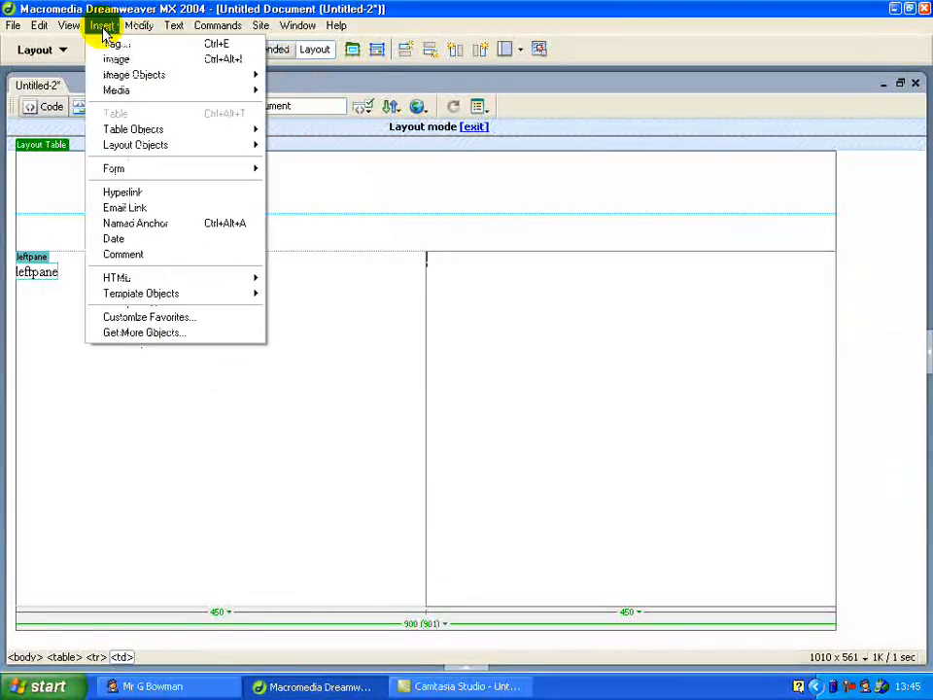
mouse_move(160, 296)
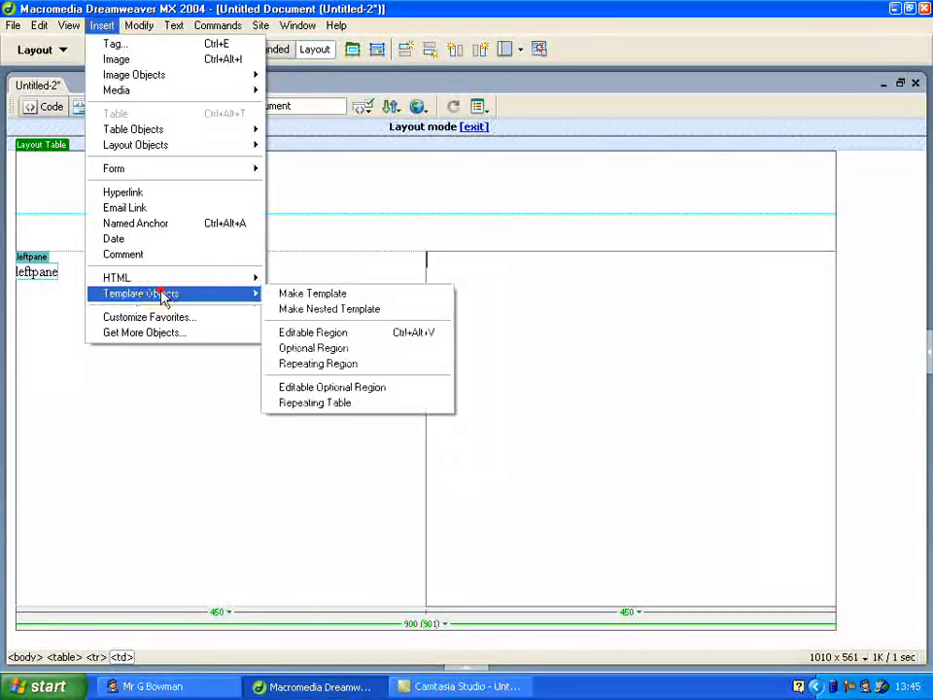
click(369, 334)
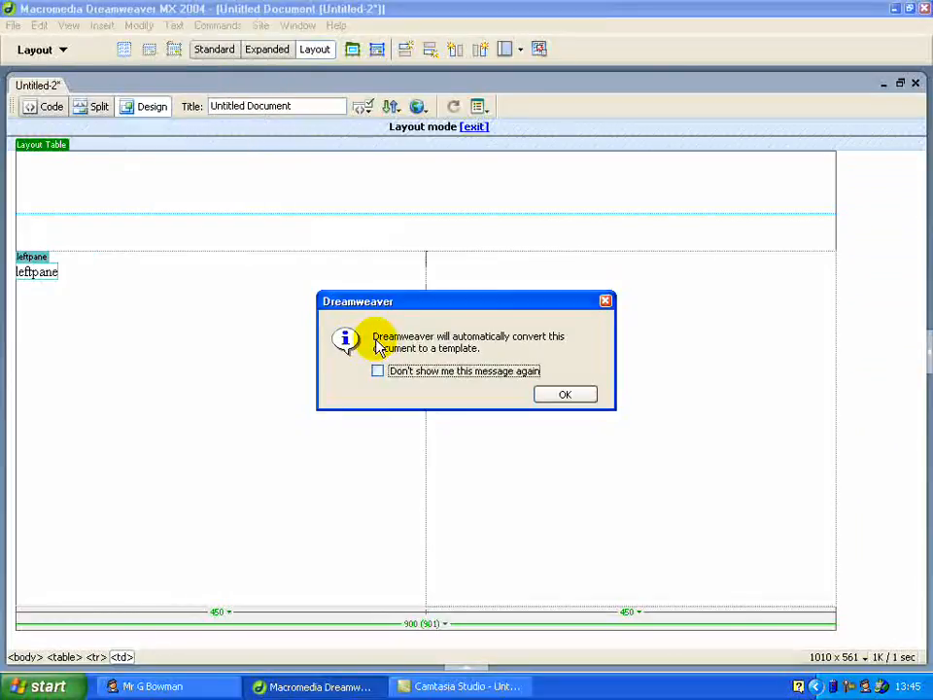
click(566, 394)
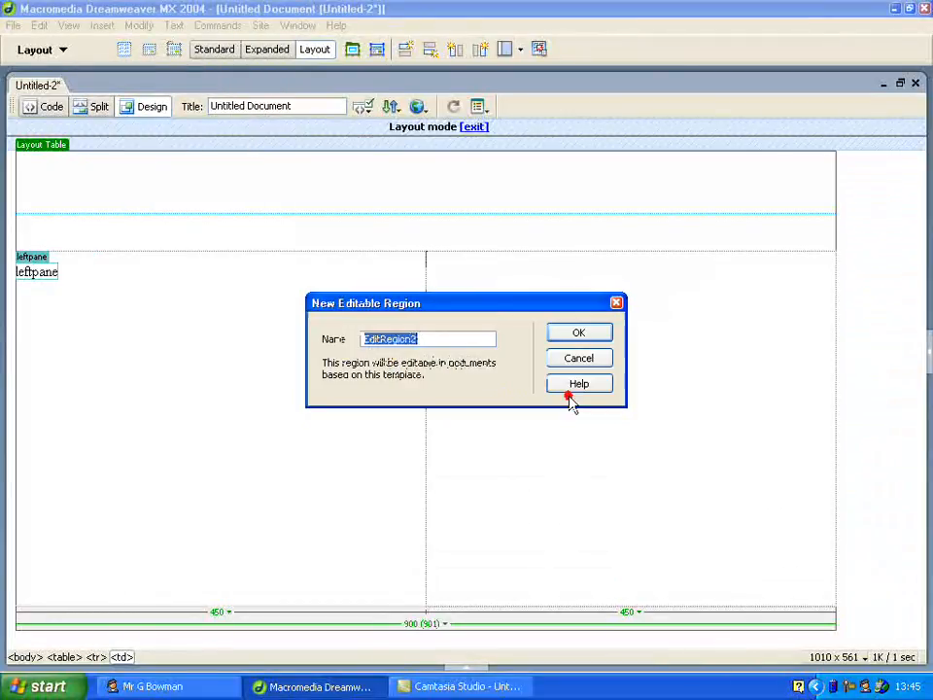
text(rightpan)
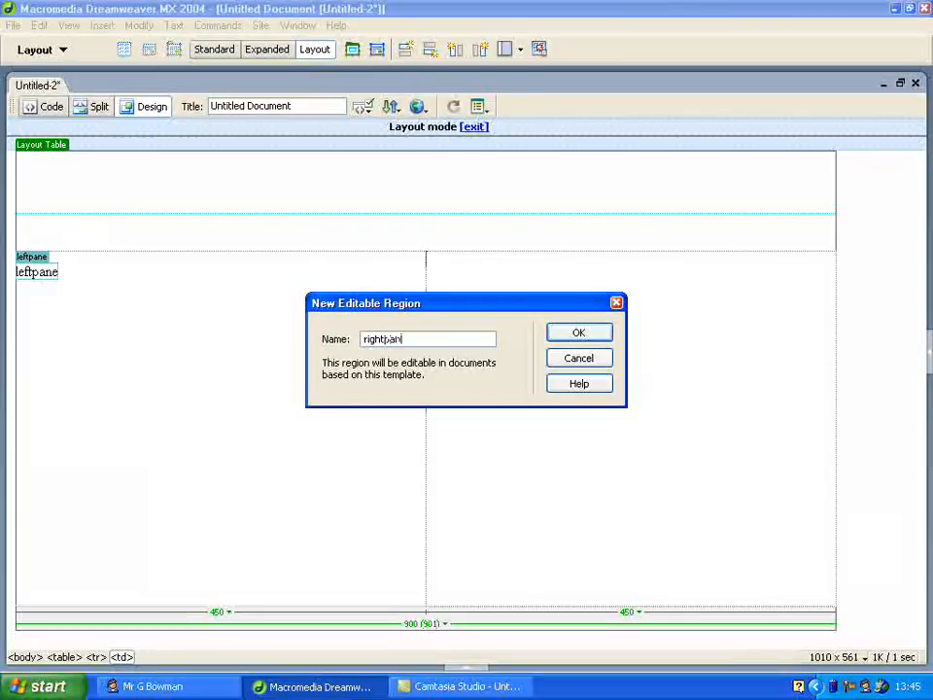
text(e)
click(580, 335)
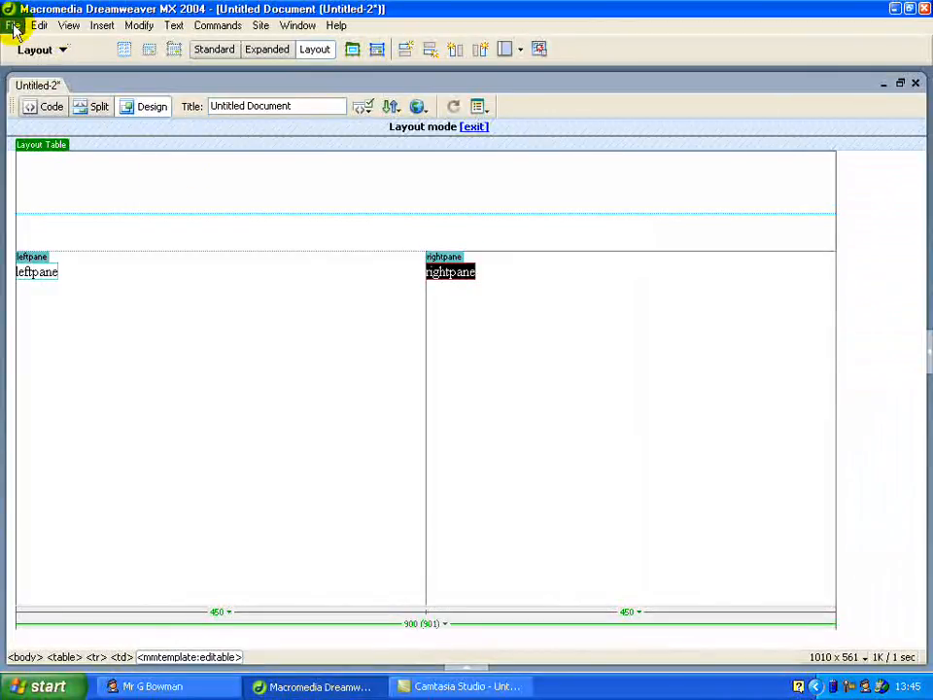
Exit Layout mode, then save the page as a template named mastertemplate in the Unit2 site and close it.
click(474, 128)
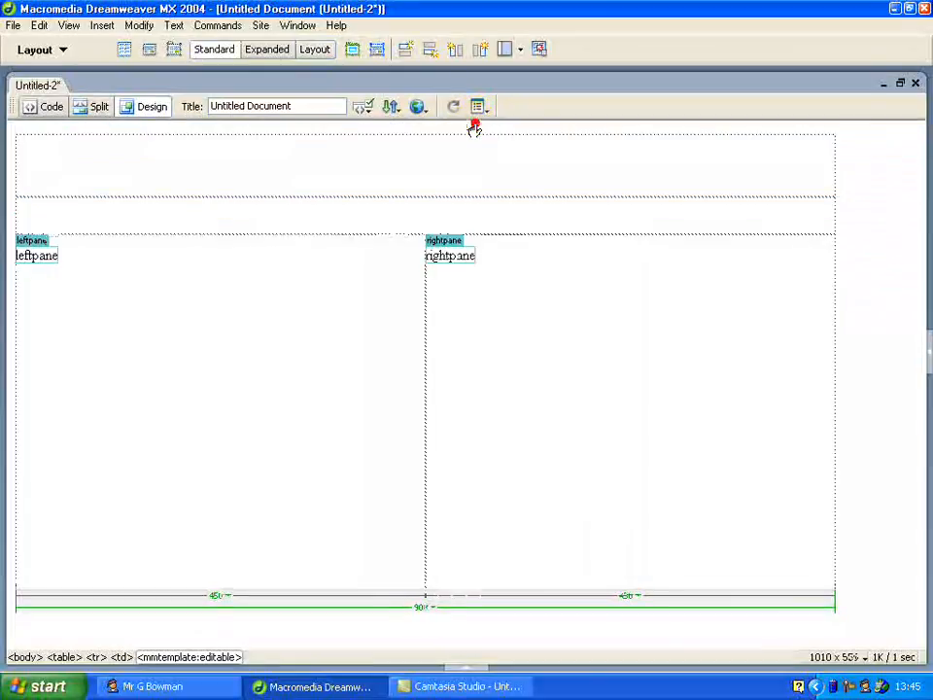
click(16, 26)
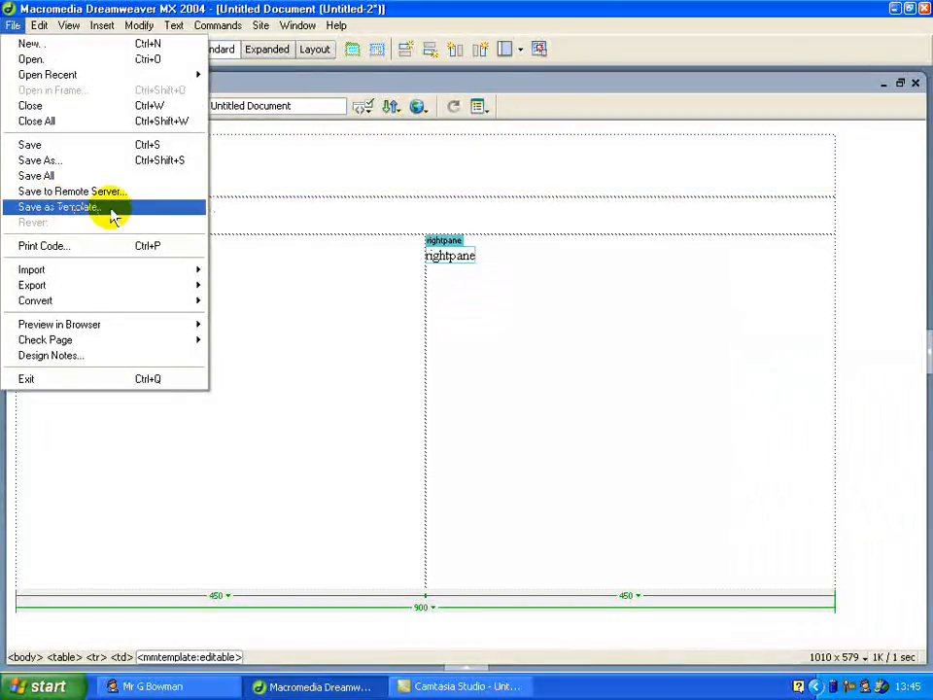
click(144, 216)
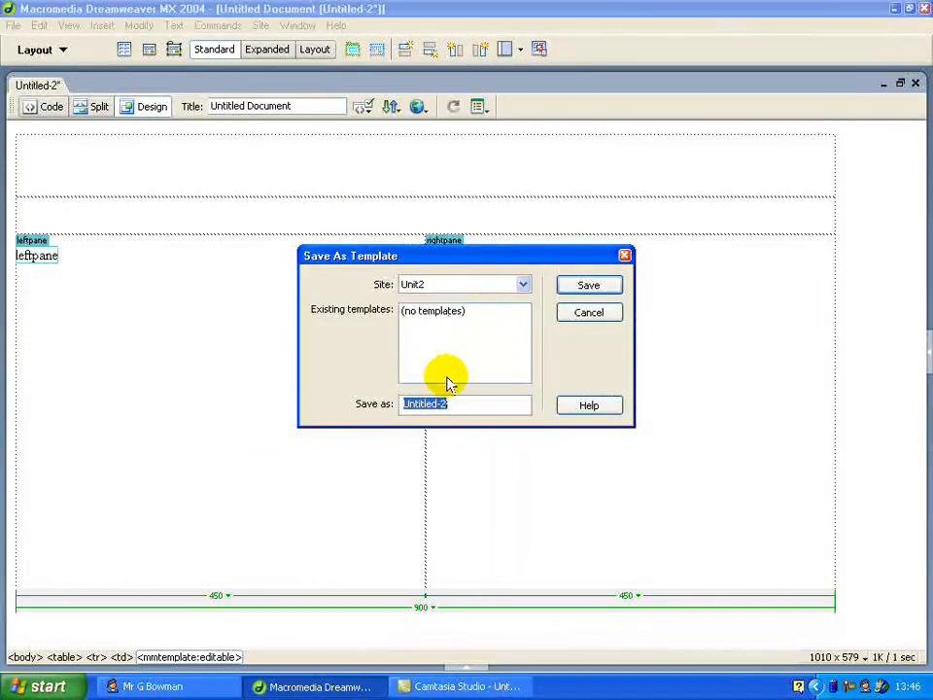
text(mastertemplate)
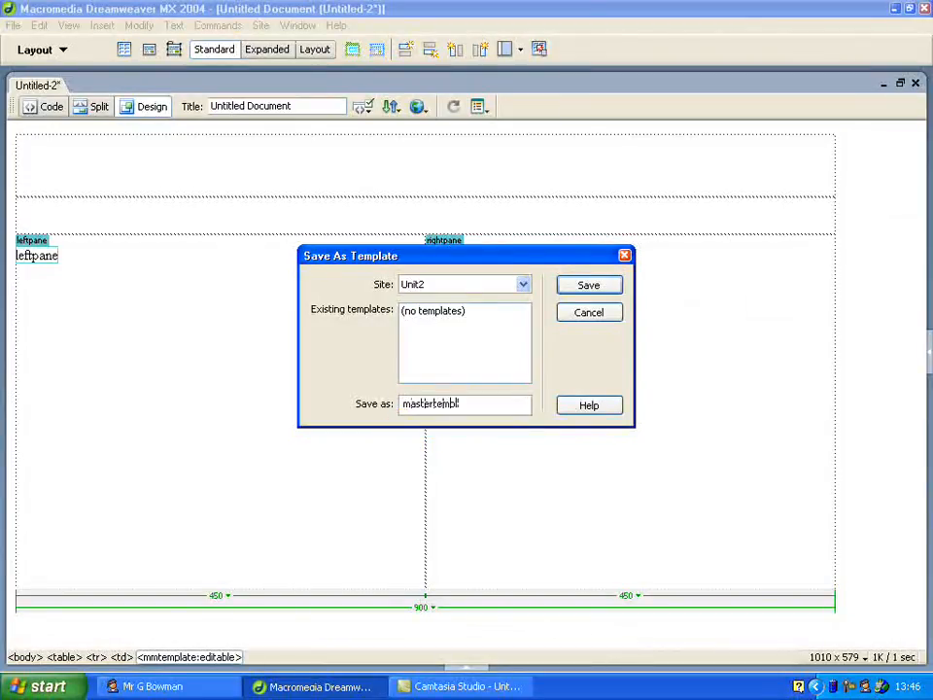
click(581, 288)
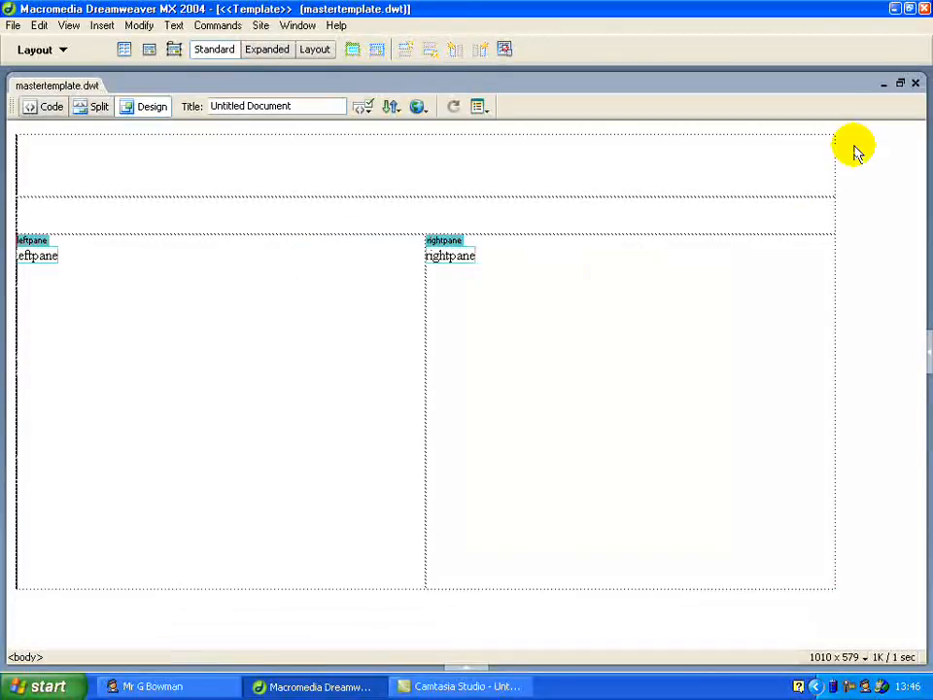
click(914, 84)
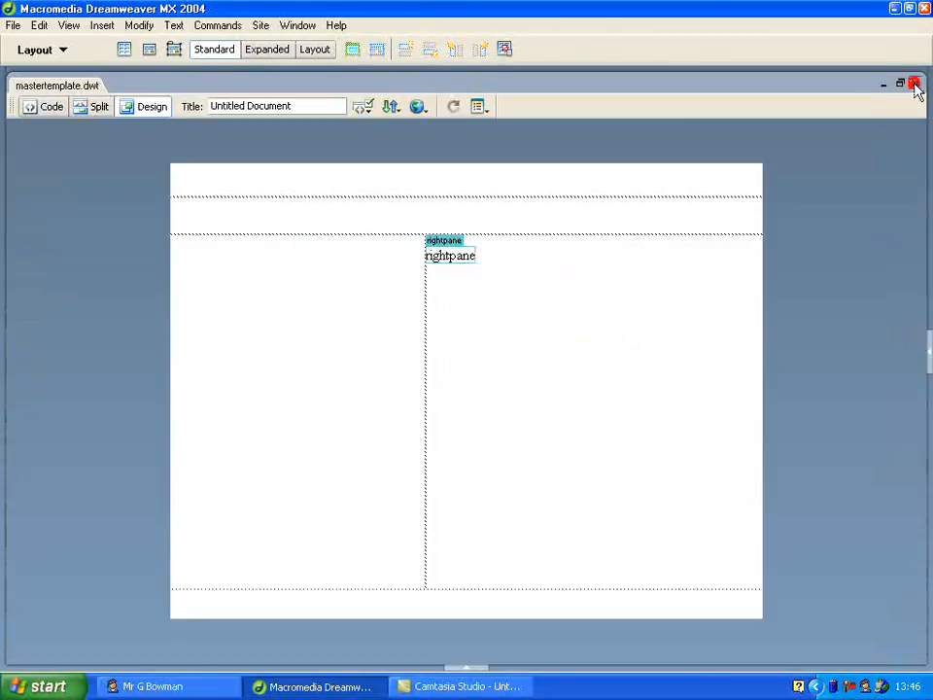
click(915, 85)
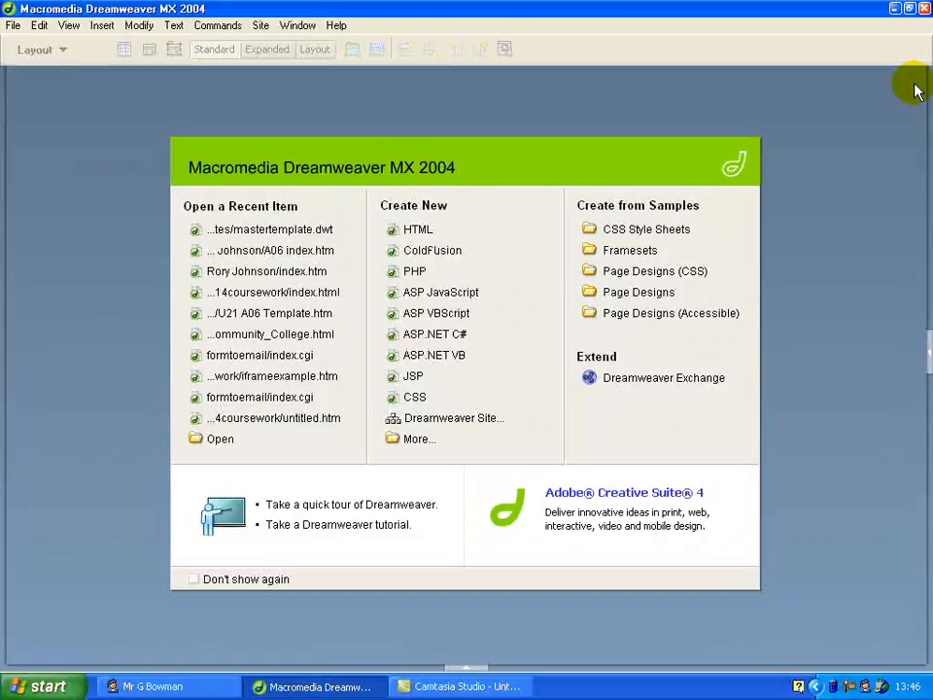
Create a new page from the Unit2 site's mastertemplate, keeping it set to update when the template changes.
click(12, 26)
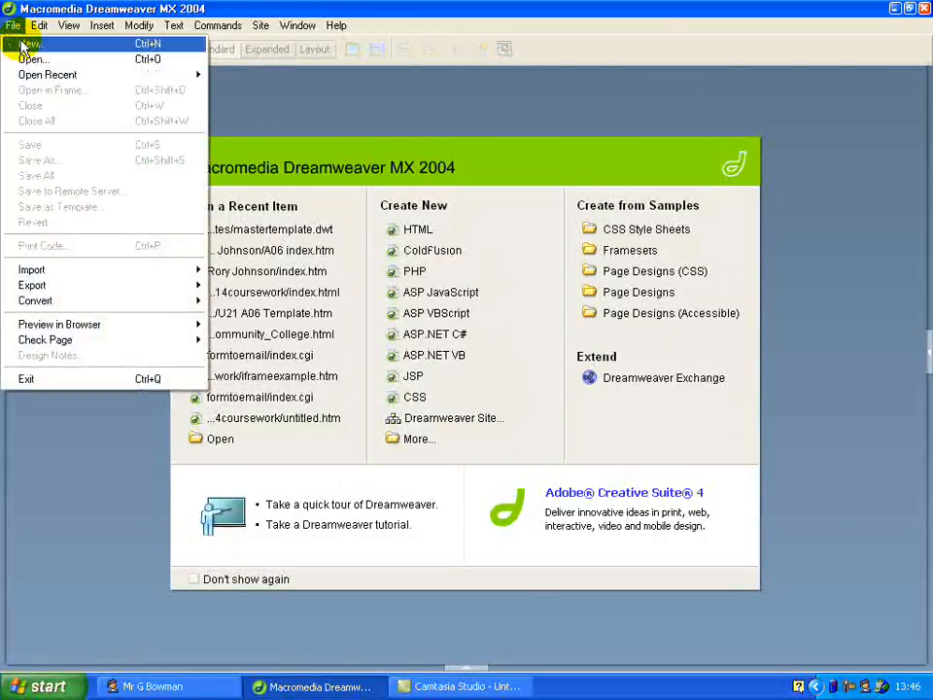
click(24, 45)
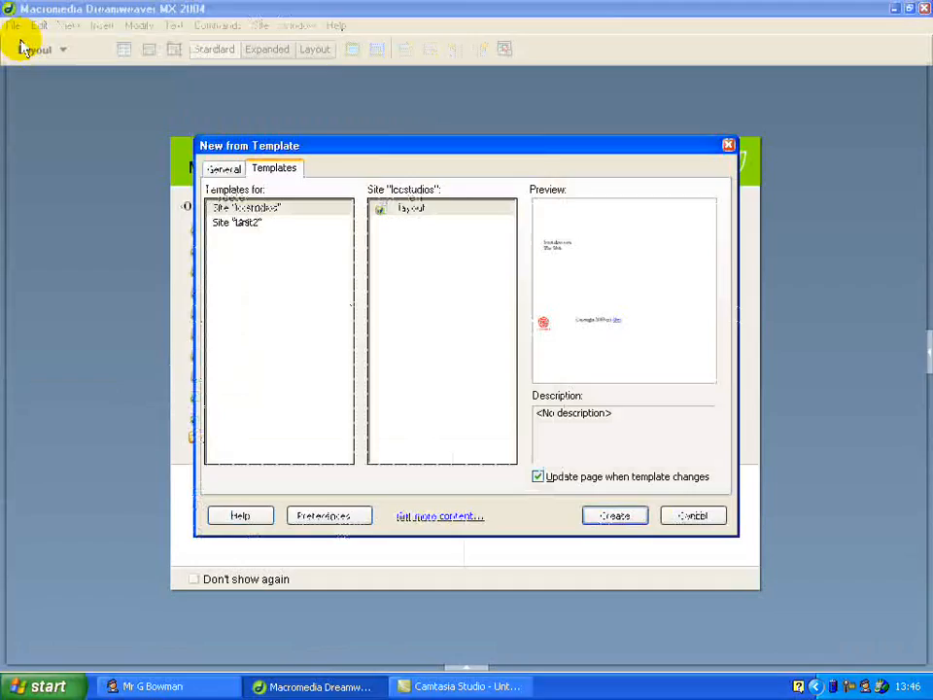
click(223, 169)
click(272, 171)
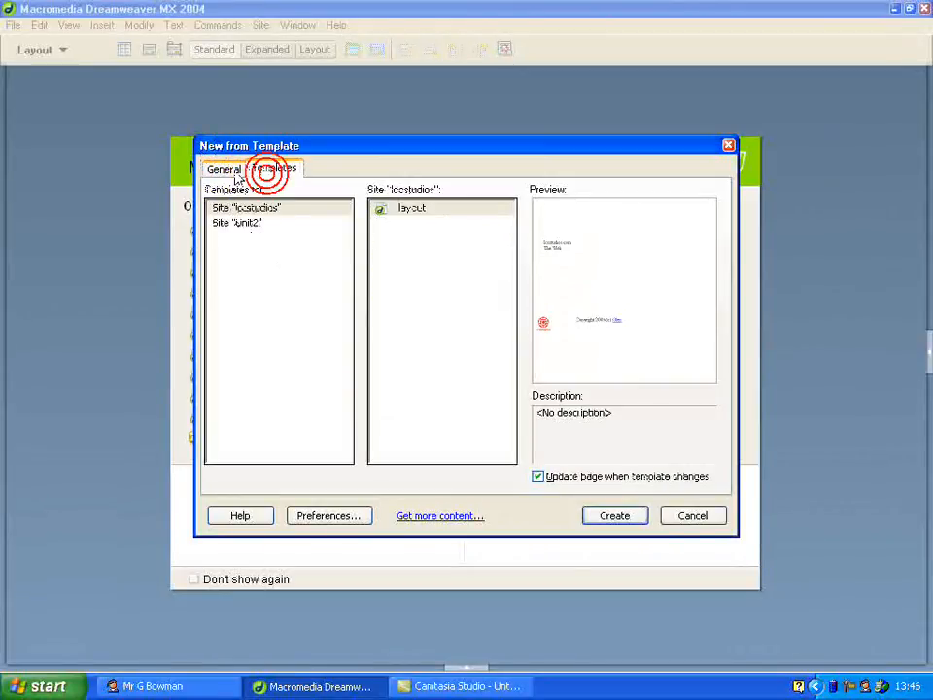
click(259, 226)
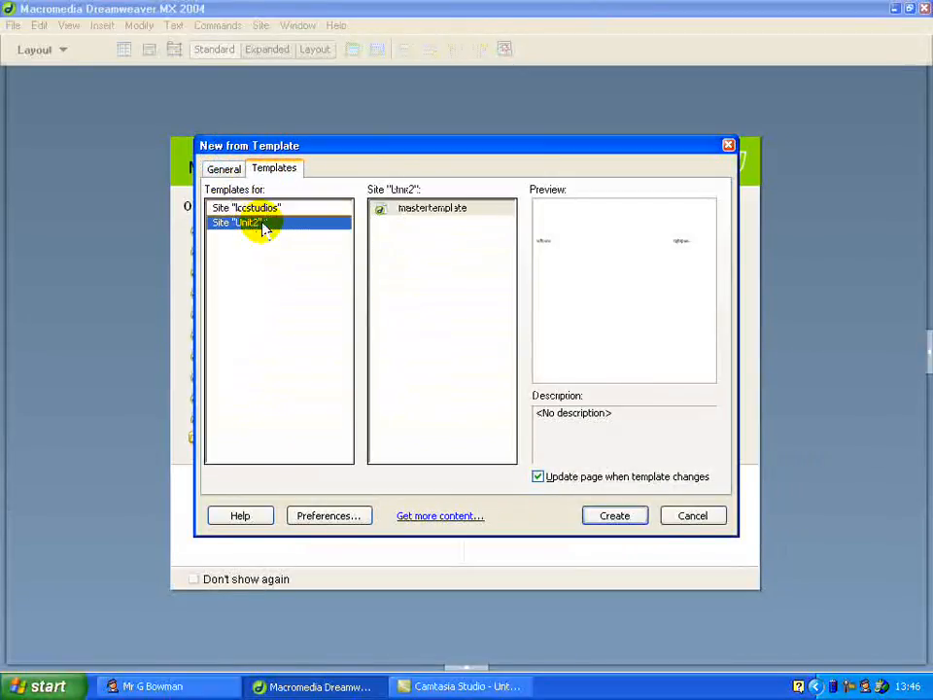
click(448, 211)
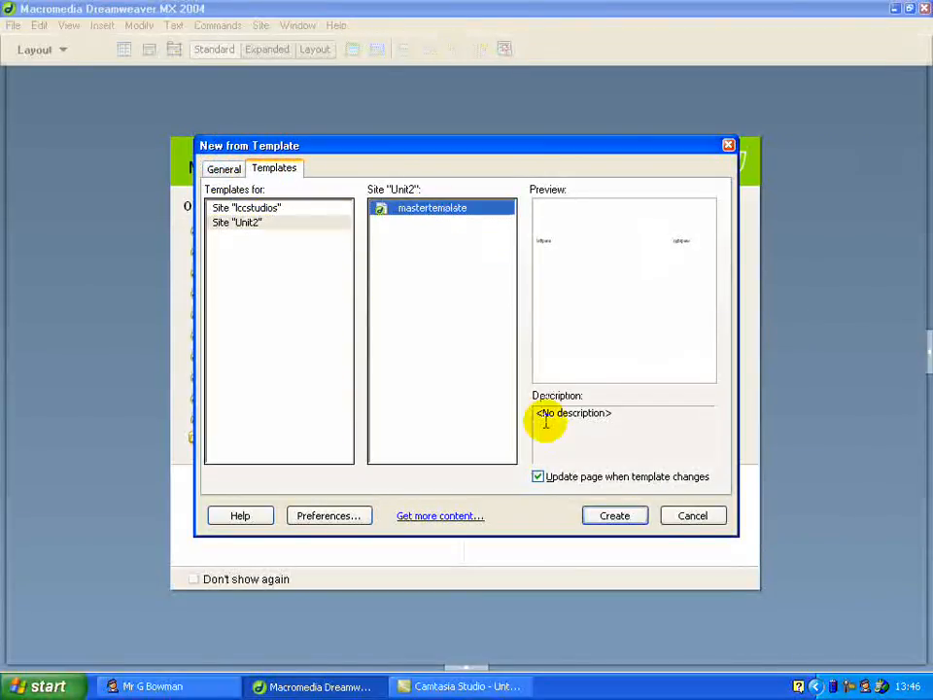
click(625, 521)
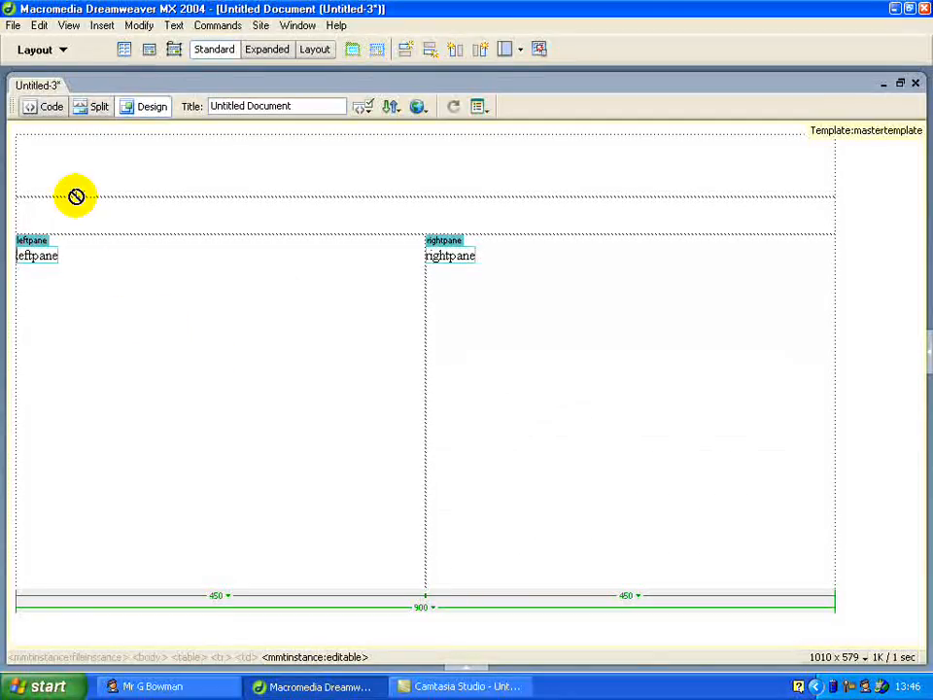
Delete the placeholder text in the new page's leftpane region.
click(76, 196)
click(41, 258)
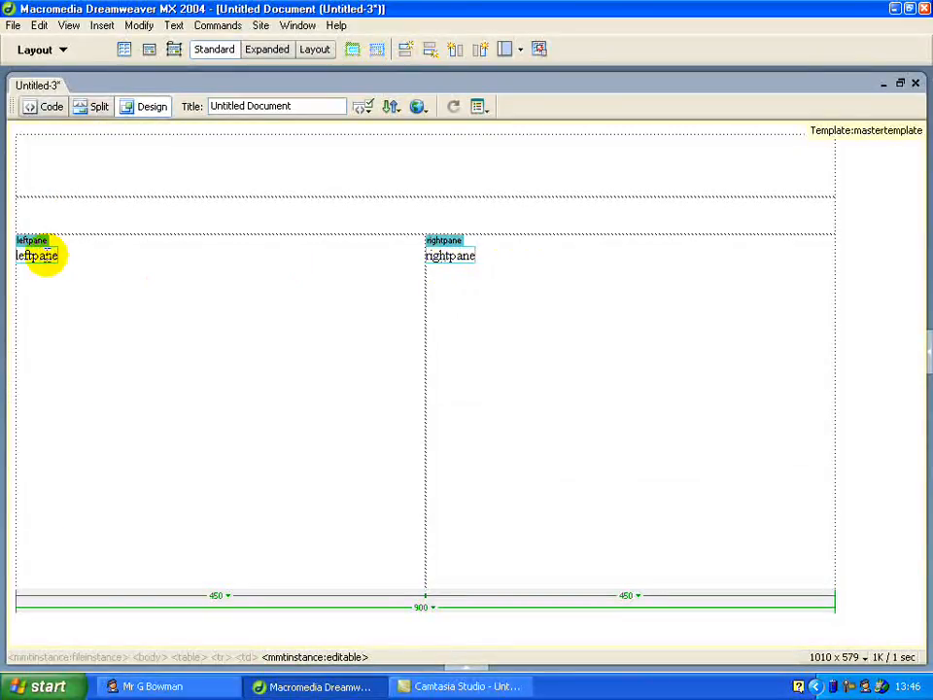
double_click(45, 255)
key(Delete)
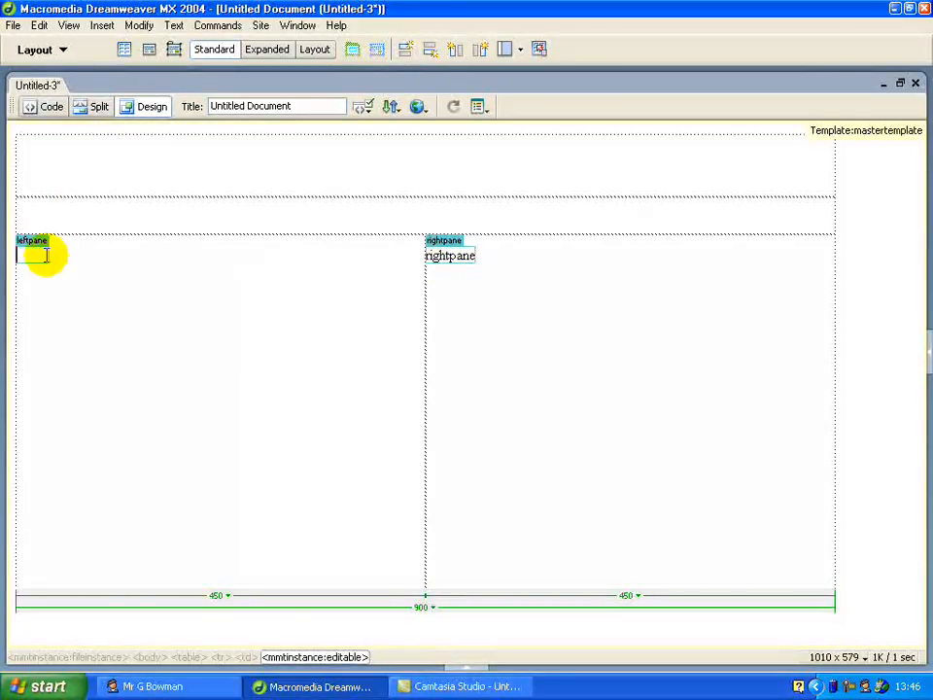
Insert a table with 2 rows and 2 columns at 100 percent width in the leftpane region.
click(65, 51)
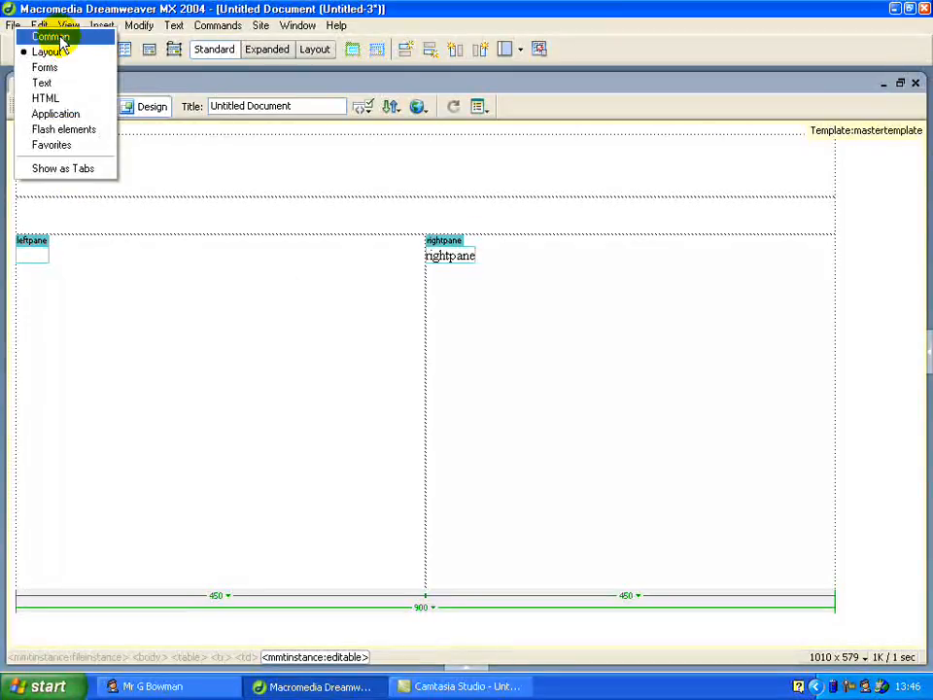
click(52, 37)
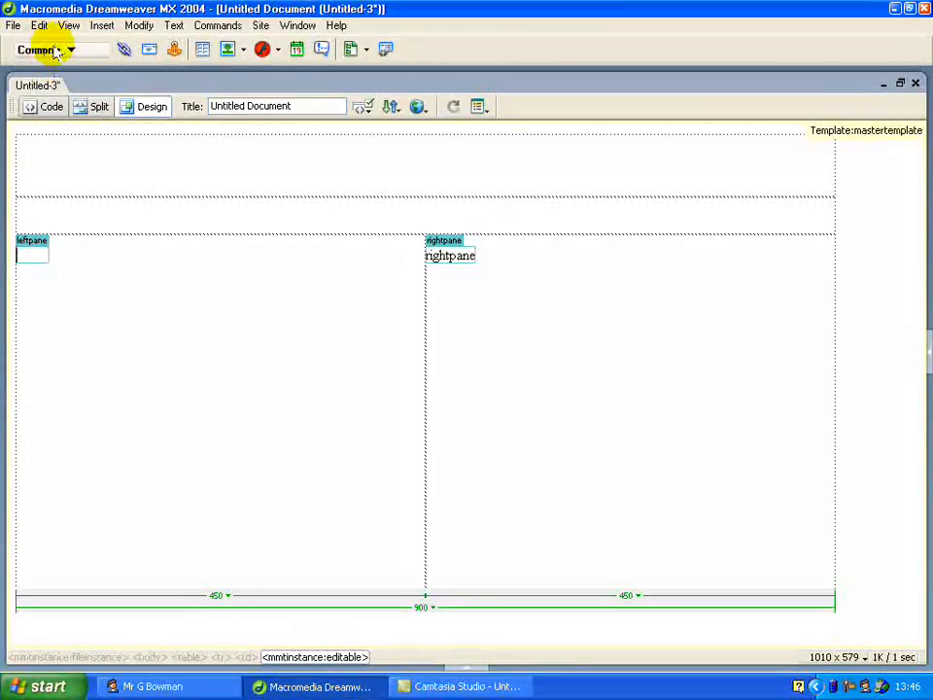
click(202, 51)
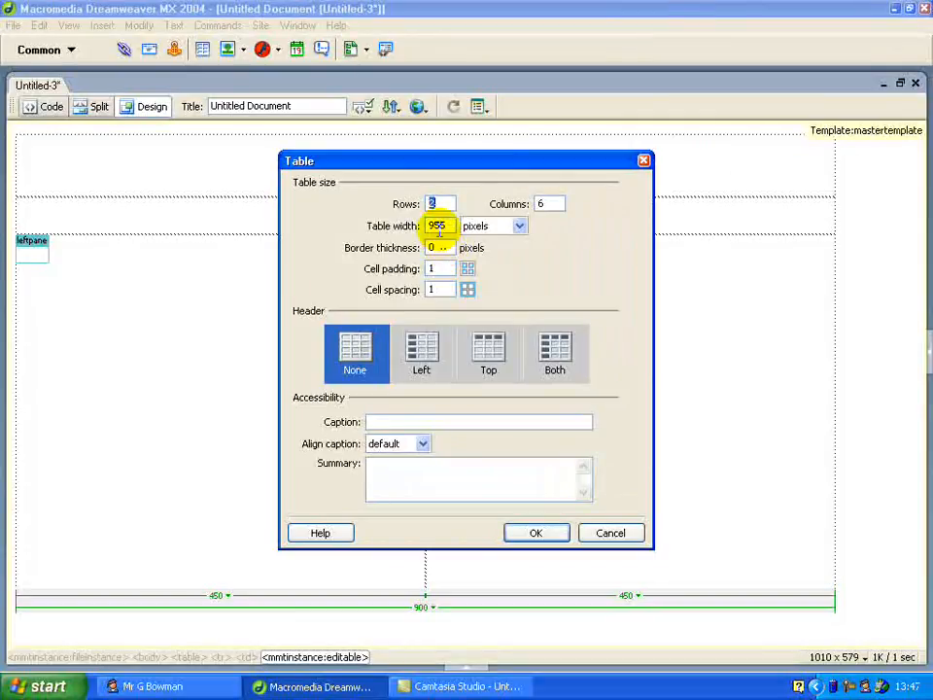
click(473, 226)
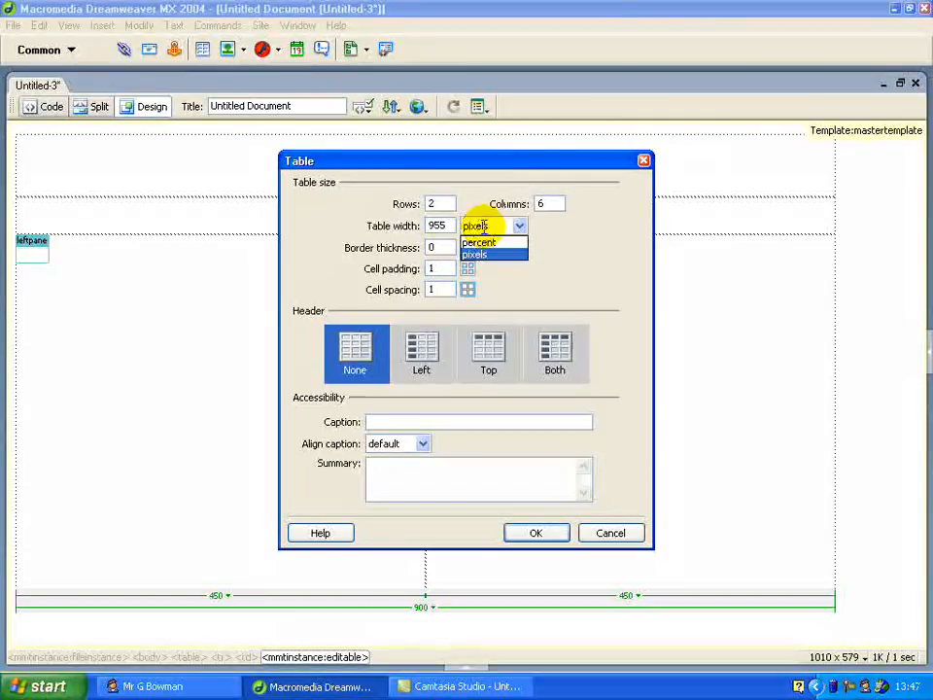
click(471, 241)
drag(441, 223, 388, 219)
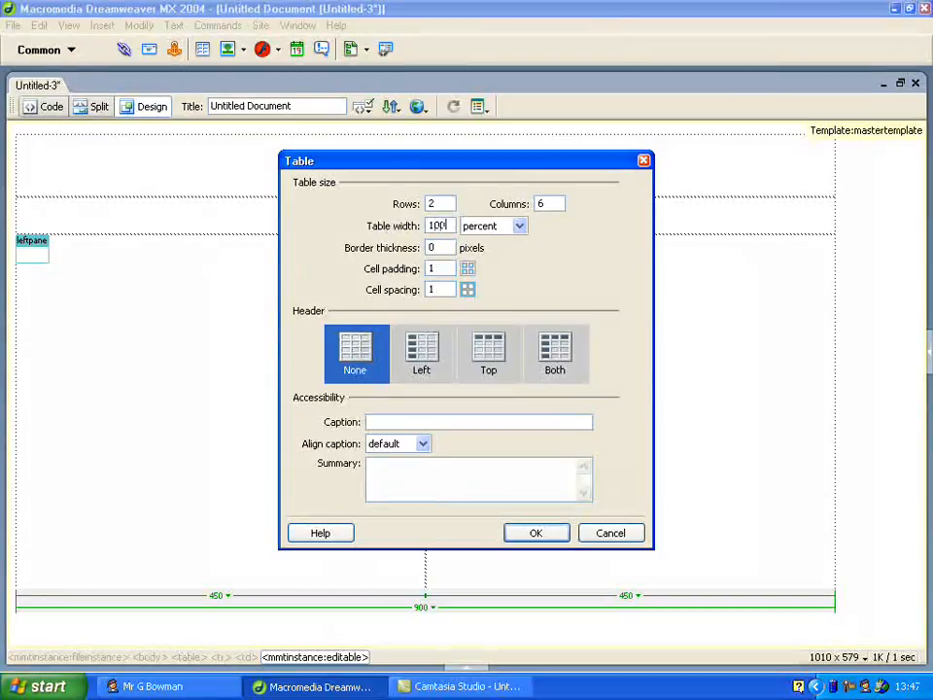
text(100)
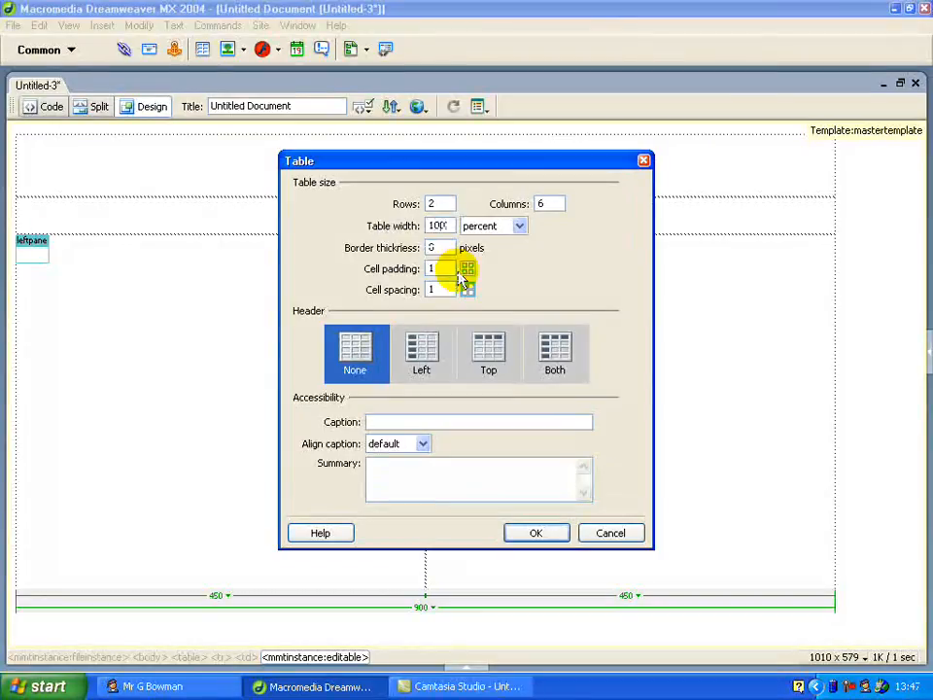
click(542, 204)
key(BackSpace)
text(2)
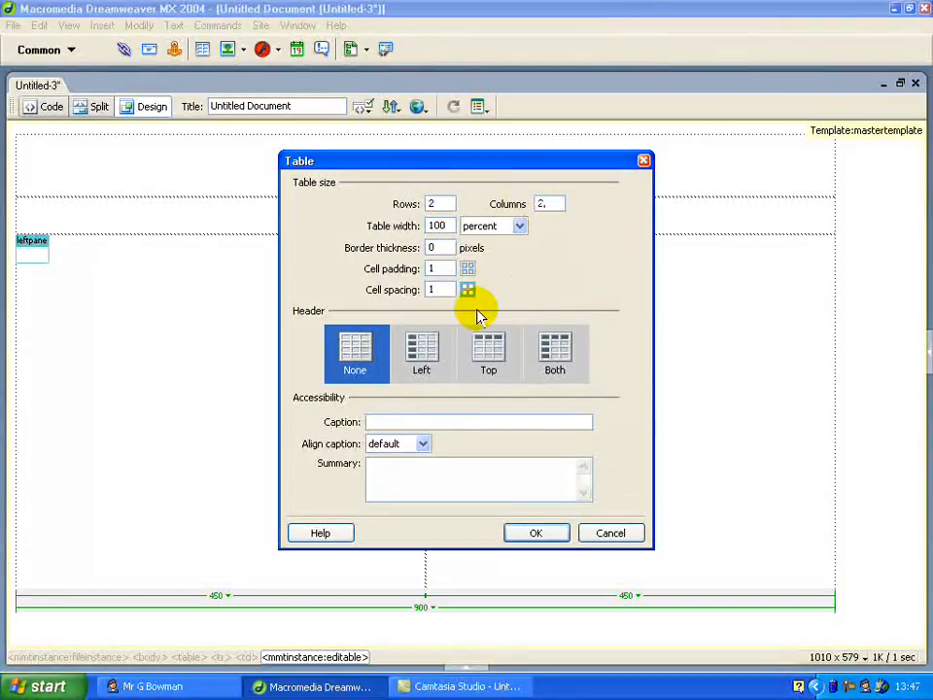
click(534, 535)
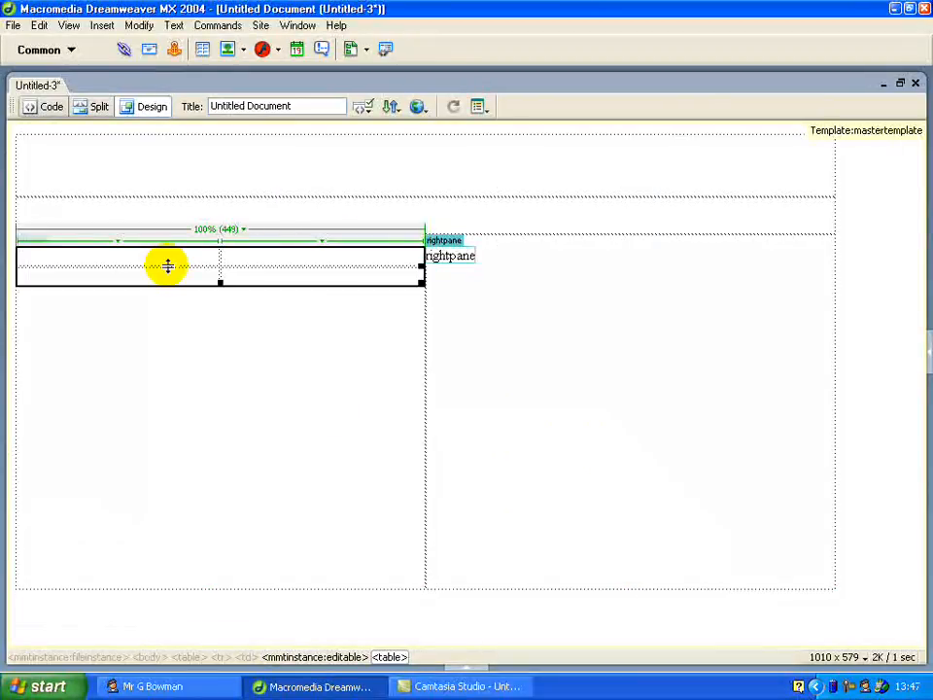
Number the four table cells 1, 2, 3 and 4, then clear the 3 from the lower-left cell.
click(166, 262)
text(1)
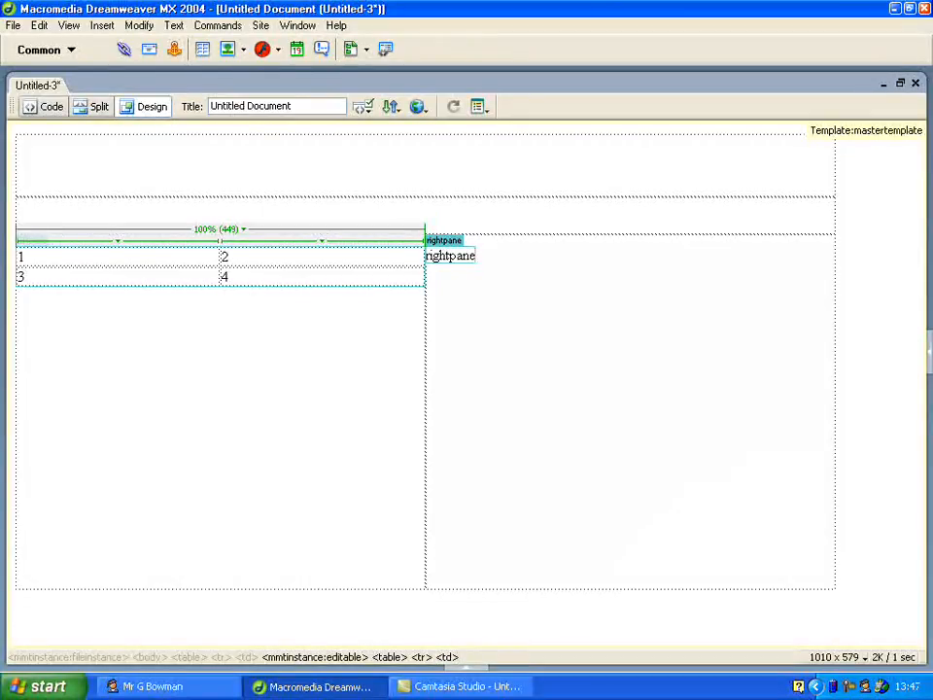
key(BackSpace)
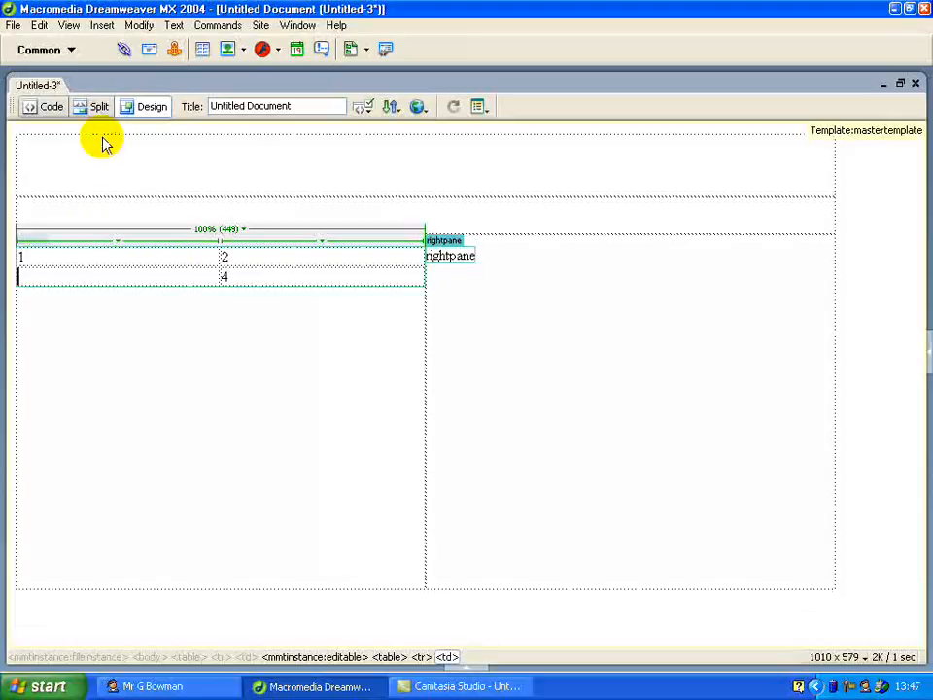
Begin inserting an image in the table's empty lower-left cell and browse to the My Pictures folder on the N: drive.
click(243, 51)
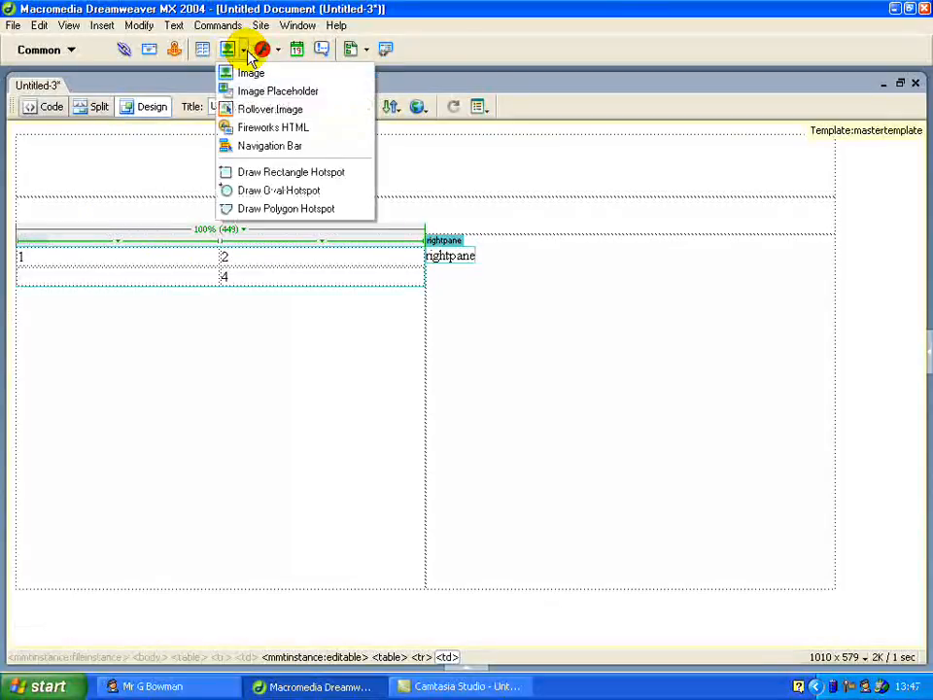
click(250, 74)
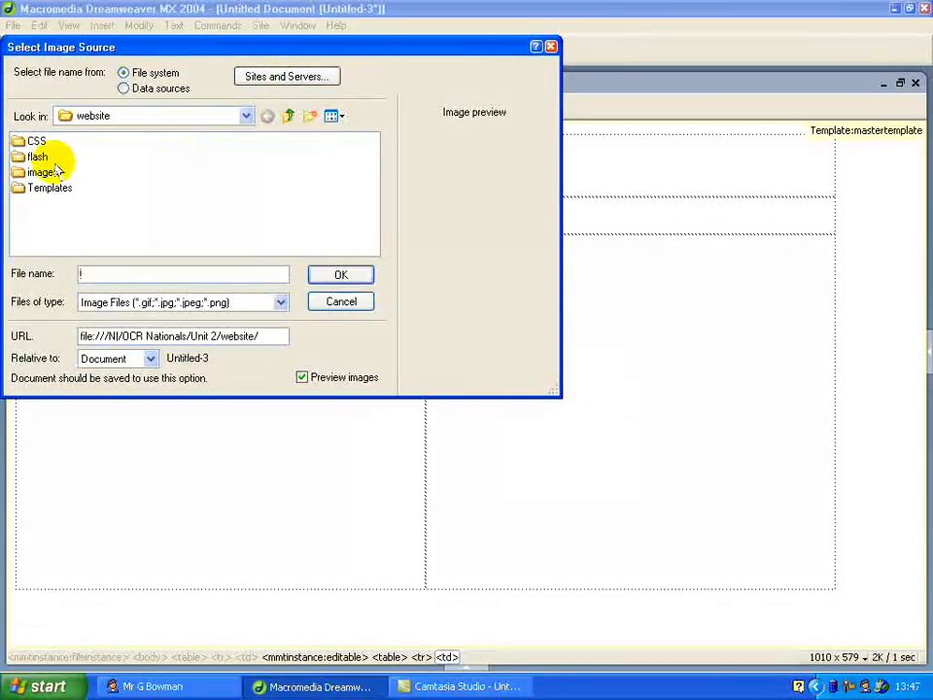
double_click(39, 175)
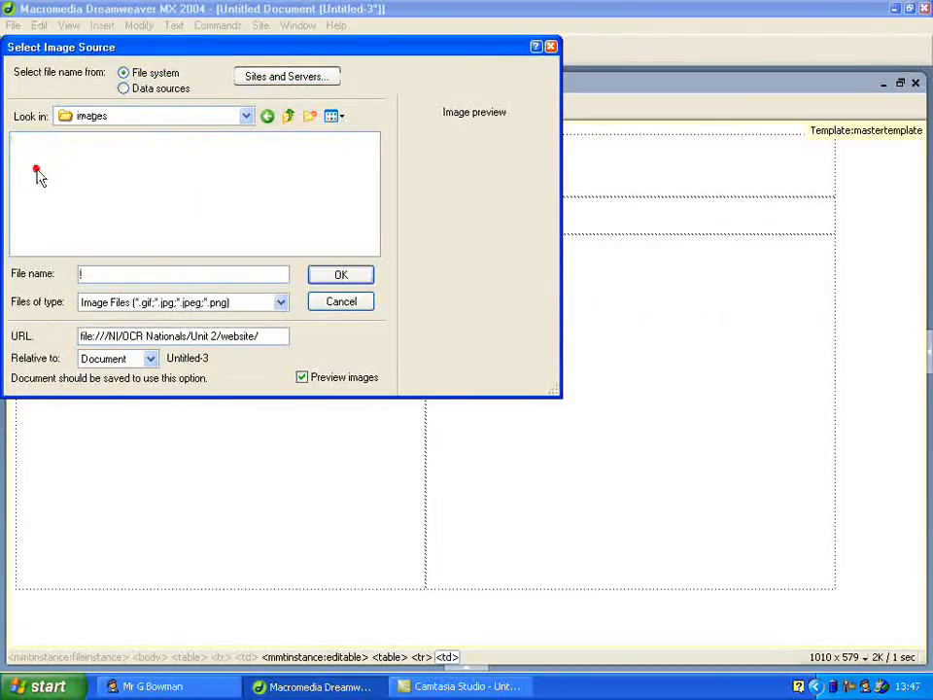
click(247, 115)
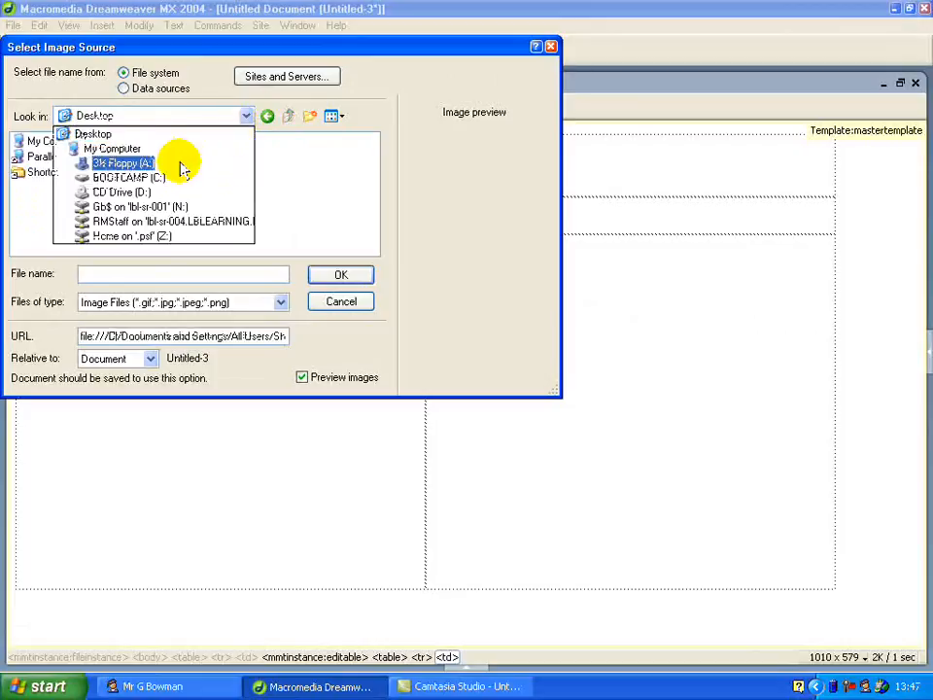
click(166, 206)
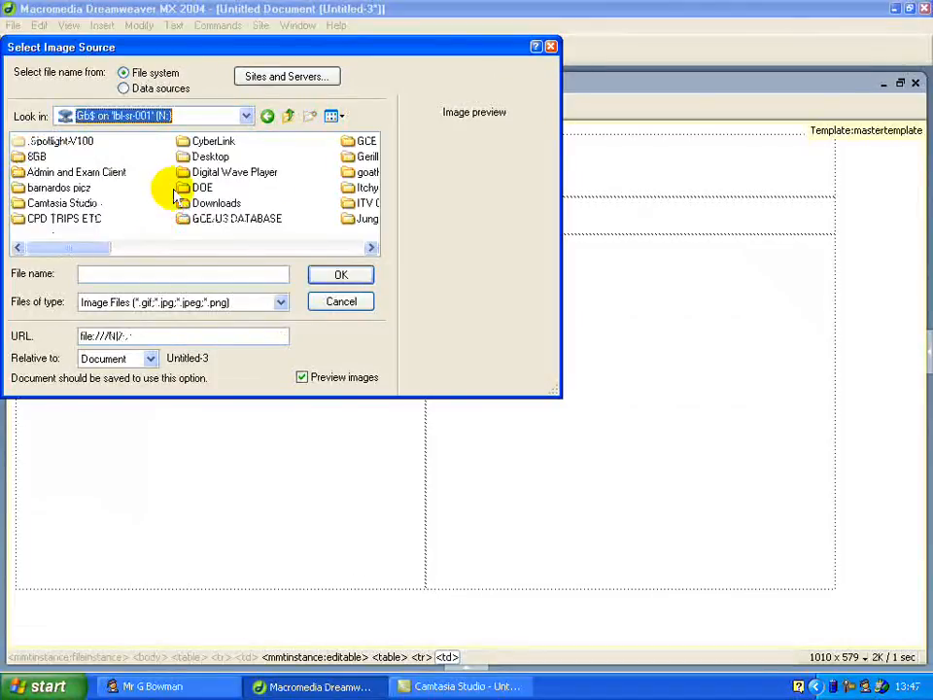
click(239, 249)
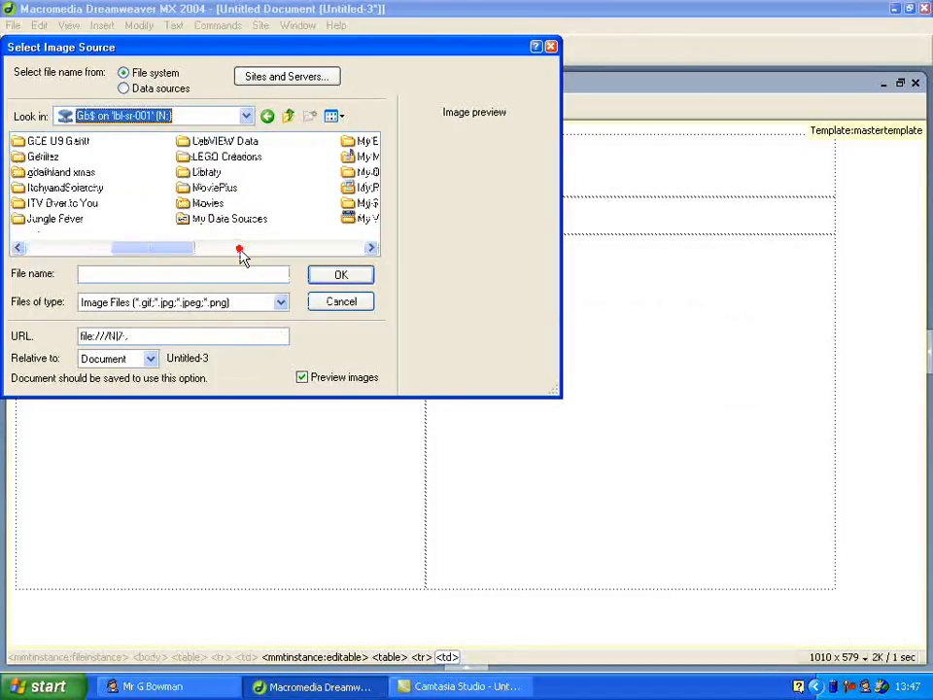
click(243, 250)
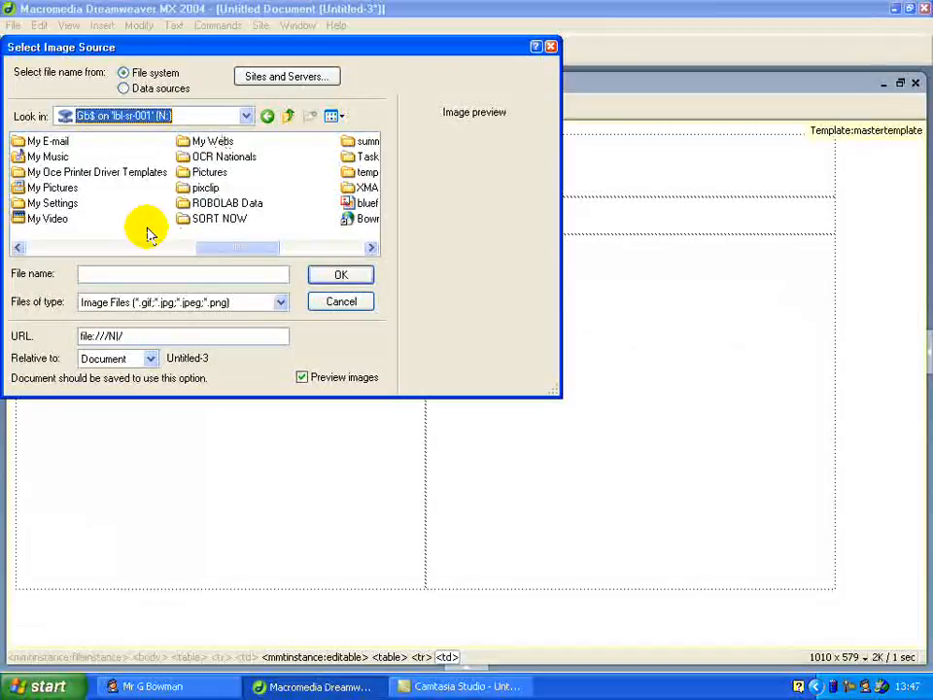
double_click(58, 188)
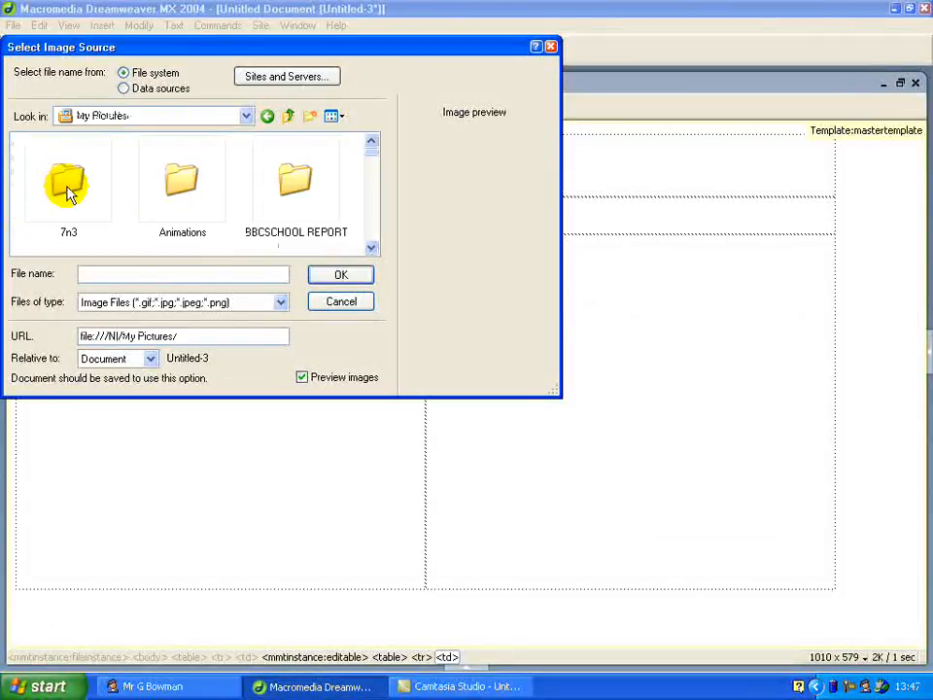
Choose image 2 from the Whitley Bay folder as the image source, accepting the temporary file path.
click(374, 216)
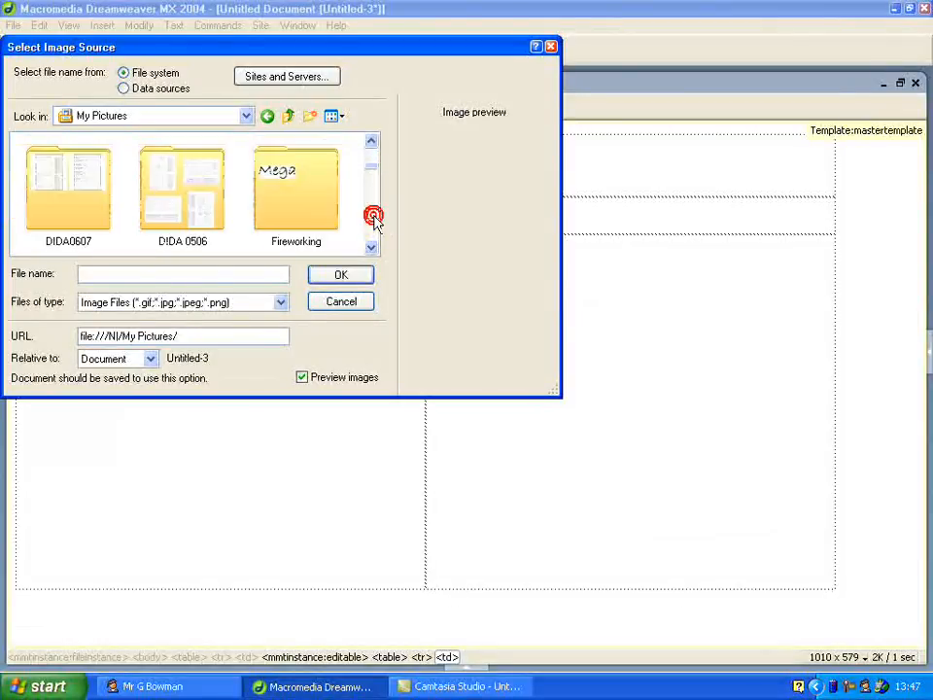
click(374, 216)
click(375, 216)
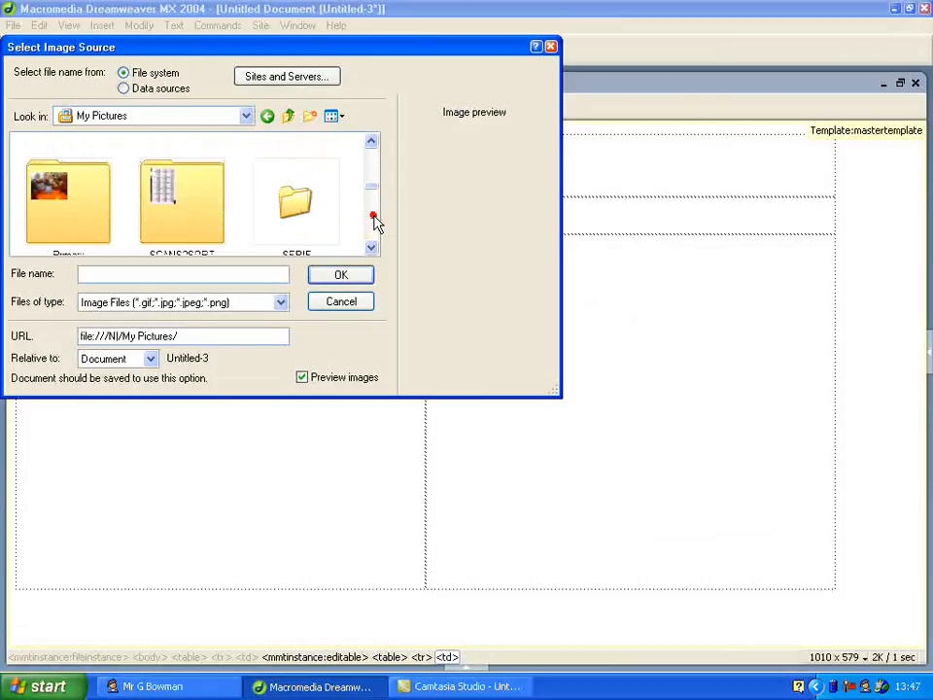
click(370, 246)
click(371, 246)
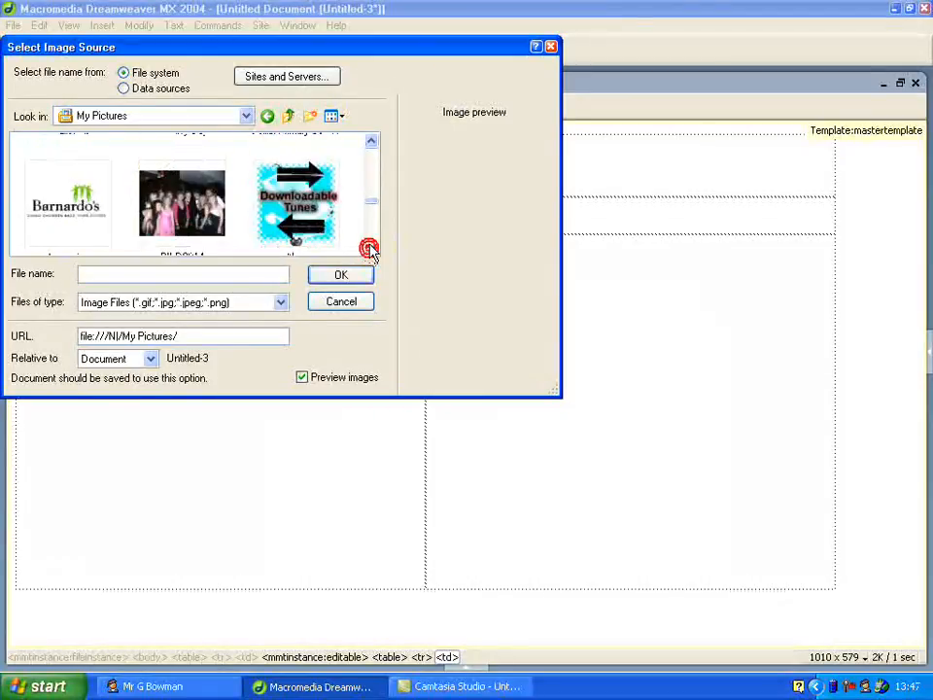
click(372, 143)
double_click(190, 157)
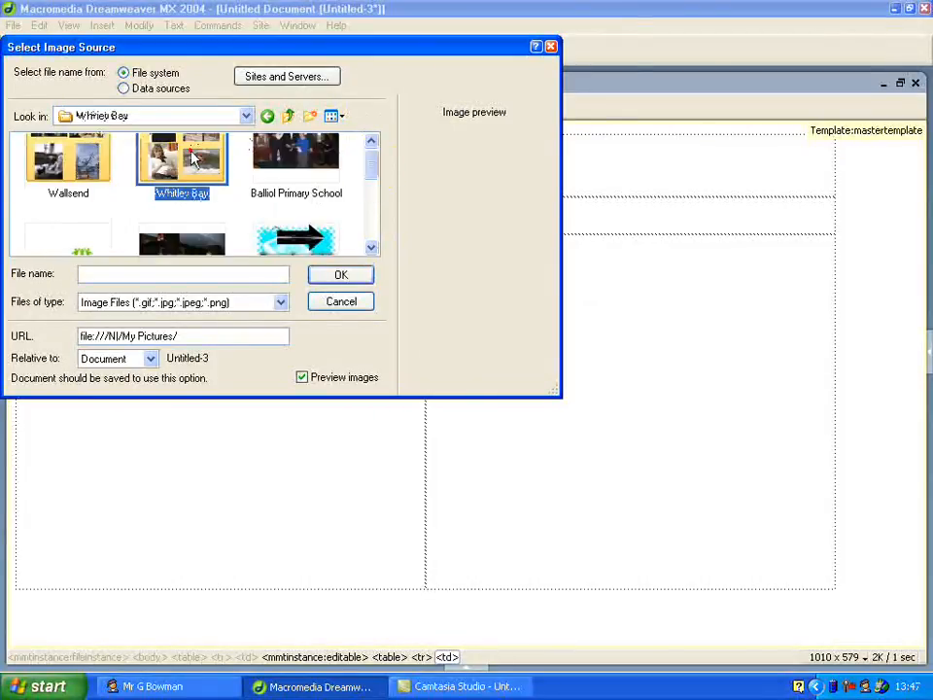
click(182, 178)
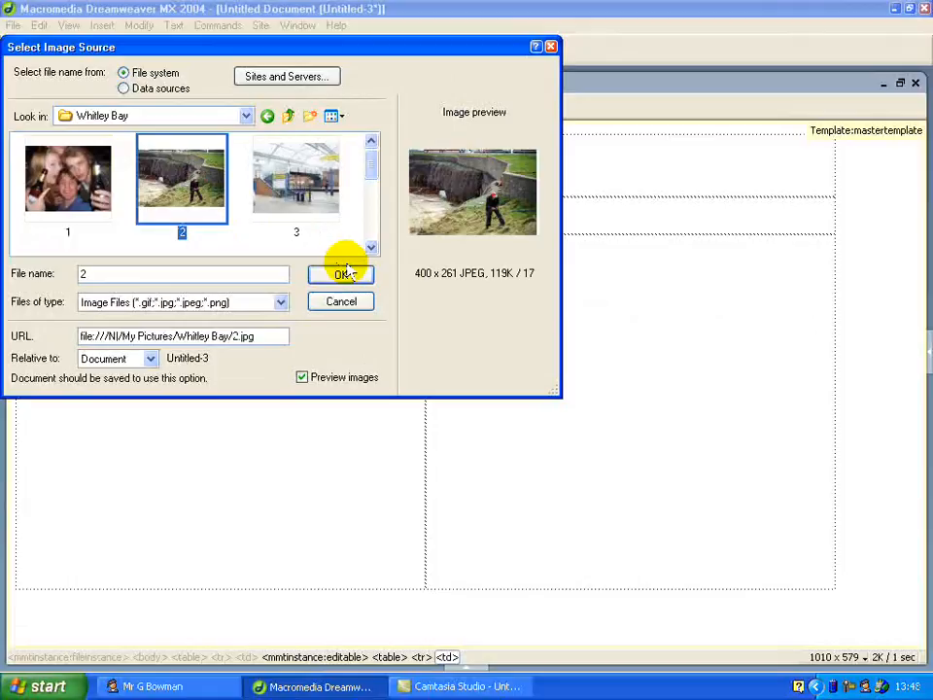
click(346, 271)
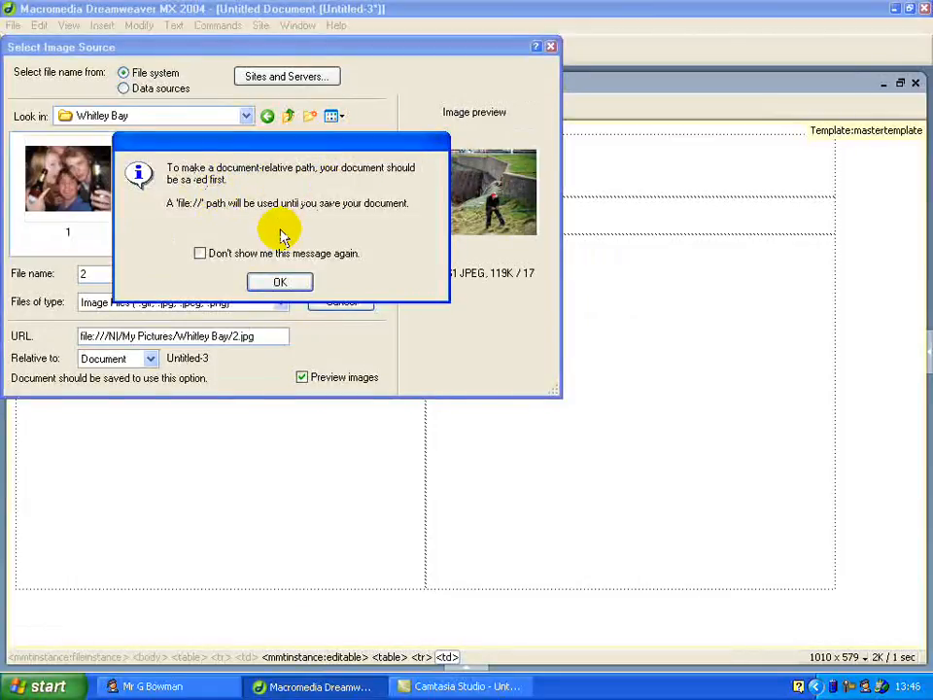
click(280, 283)
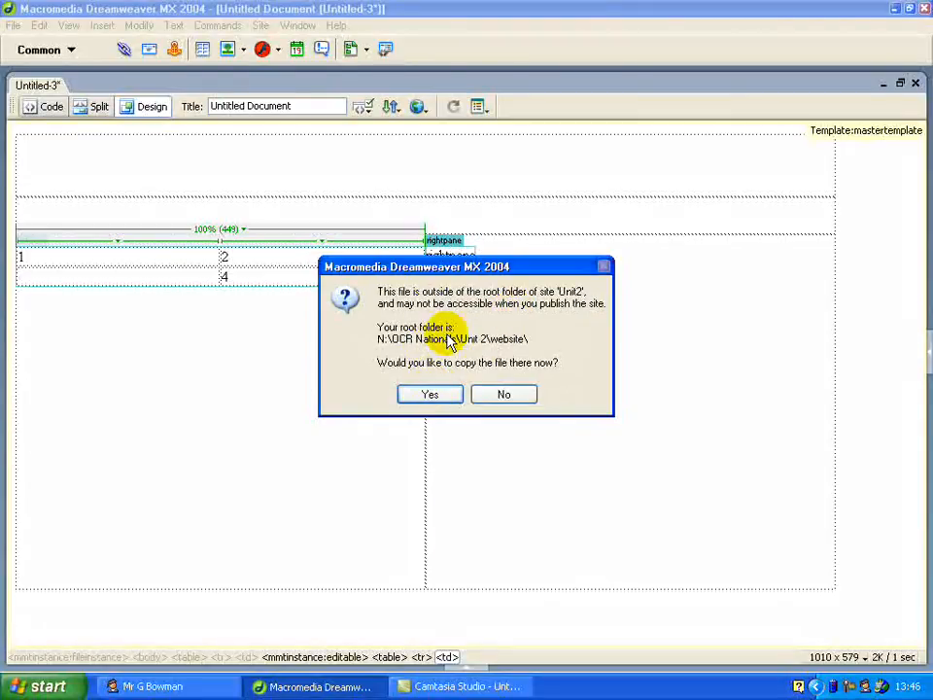
Copy the image into the site's images folder under the name beach.
click(431, 395)
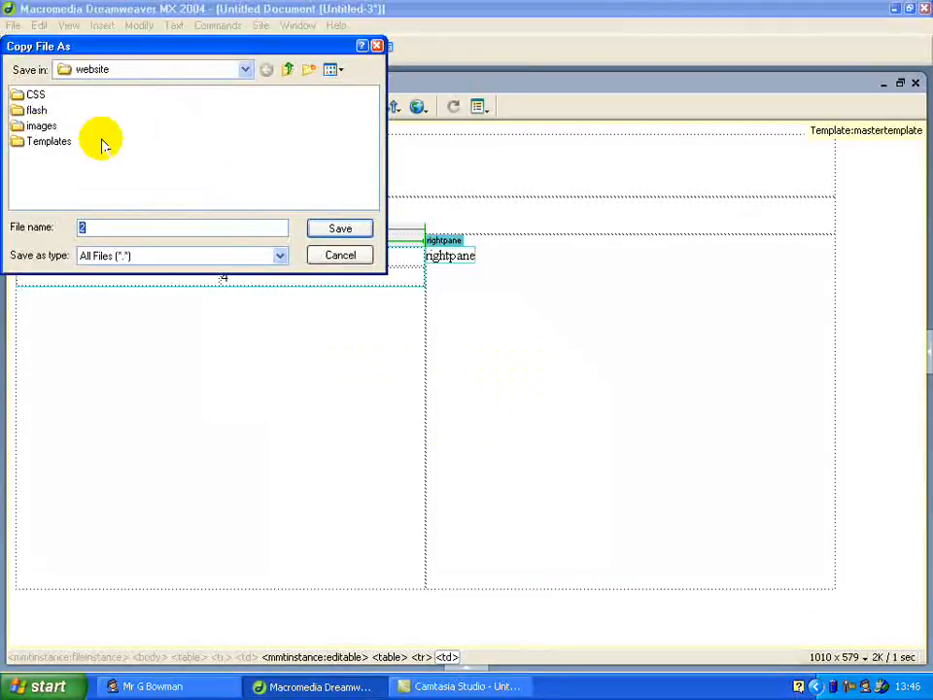
double_click(44, 128)
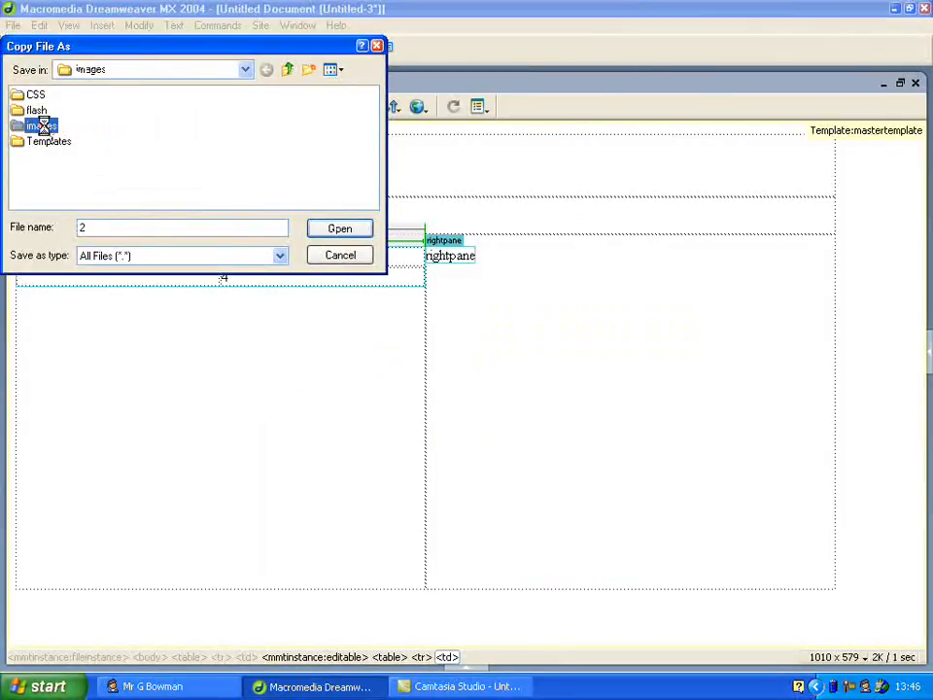
click(97, 225)
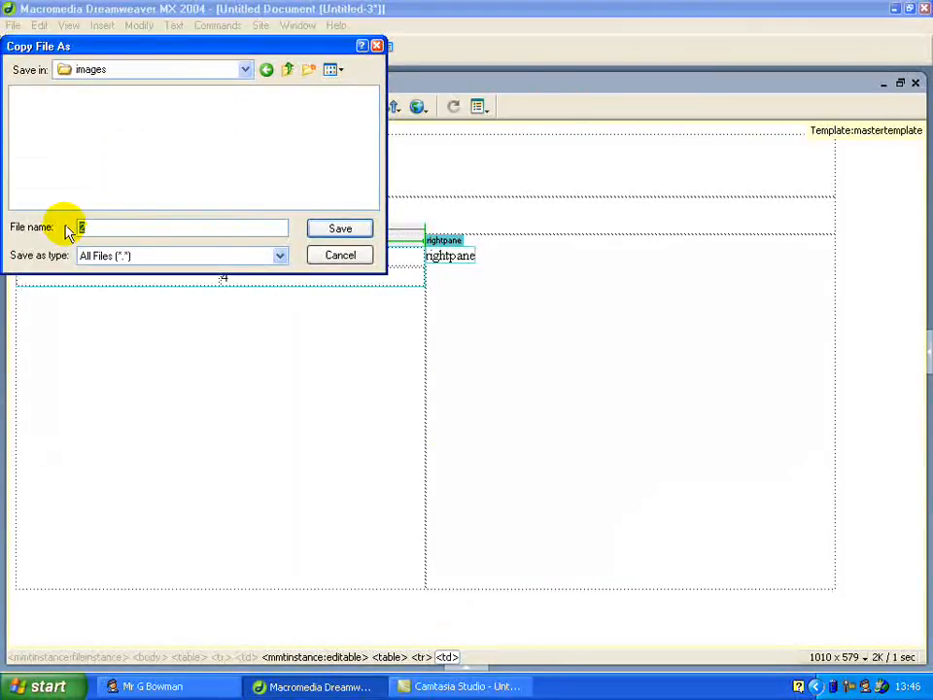
text(be)
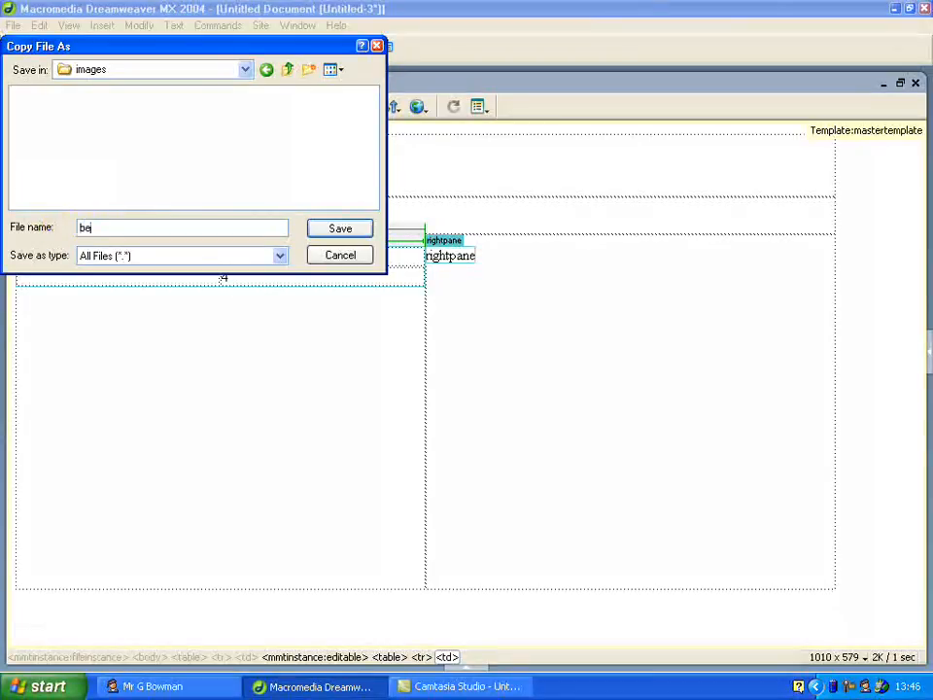
text(ach)
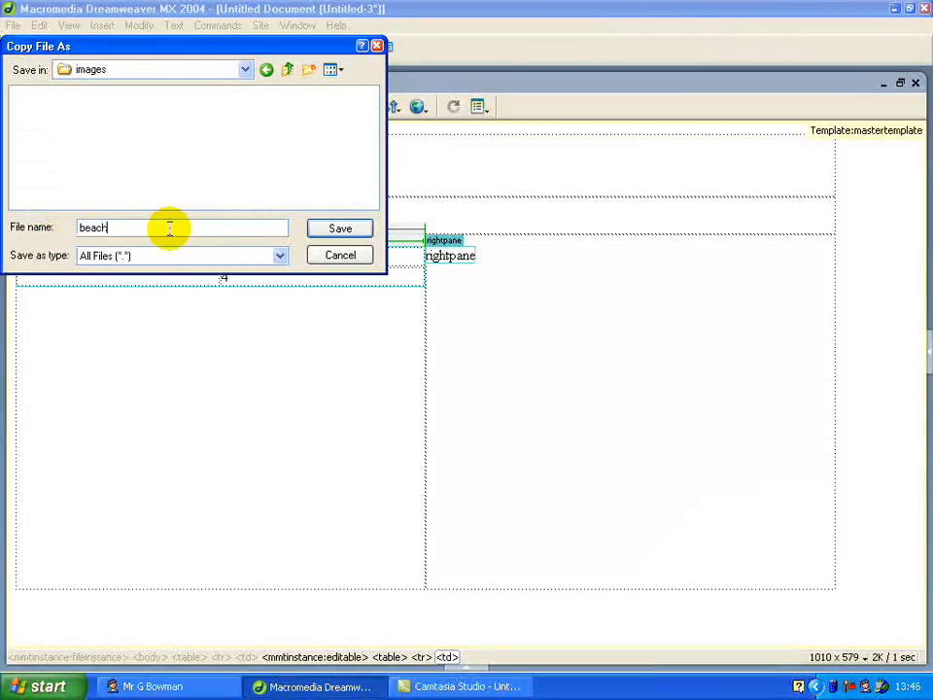
click(331, 231)
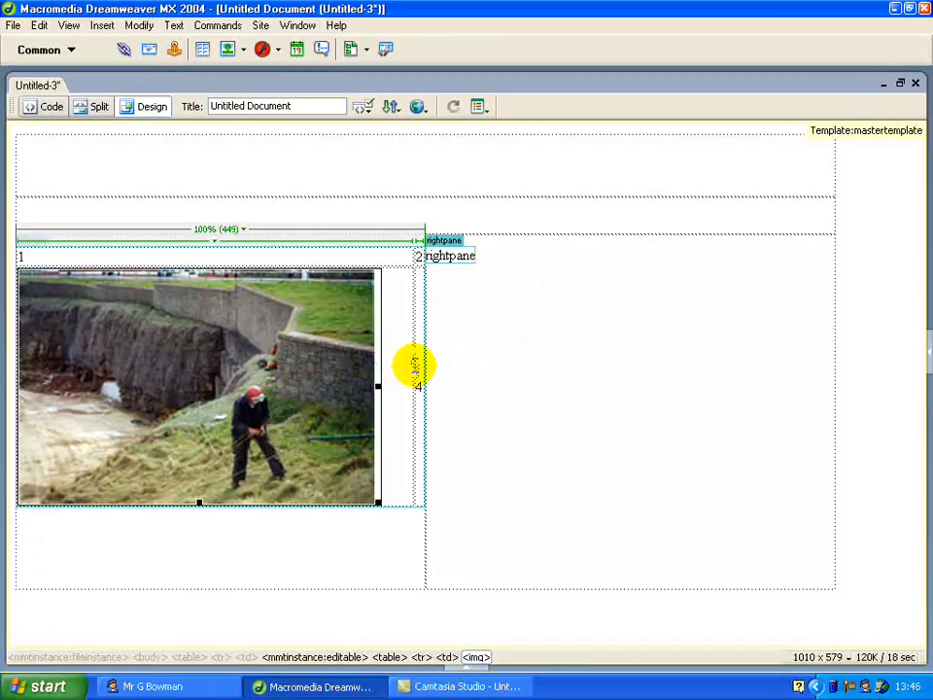
Replace the placeholder text in the rightpane region with "Page".
click(420, 300)
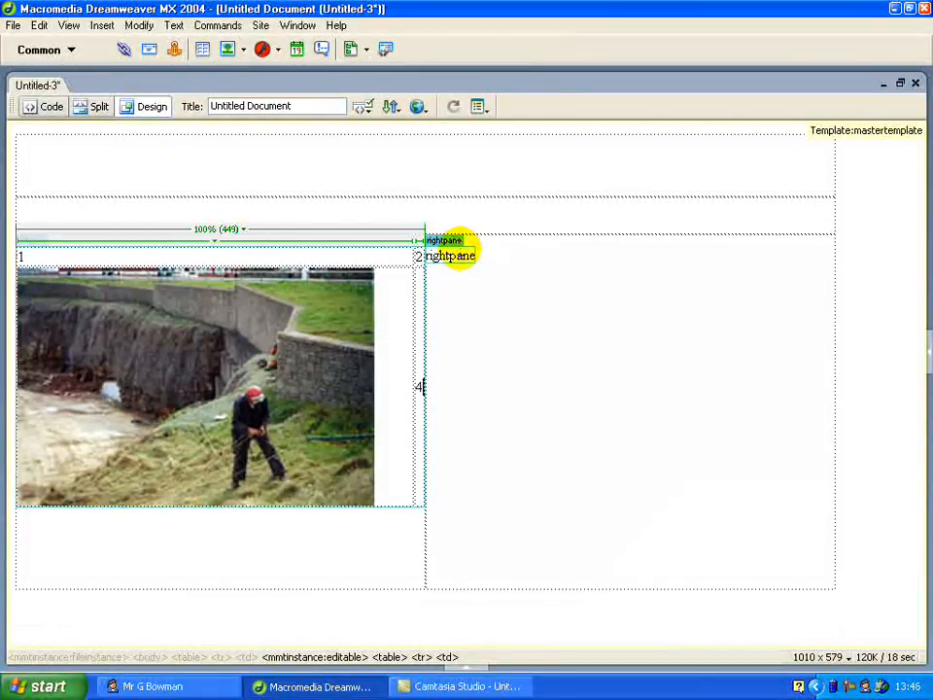
double_click(462, 256)
text(P(a)
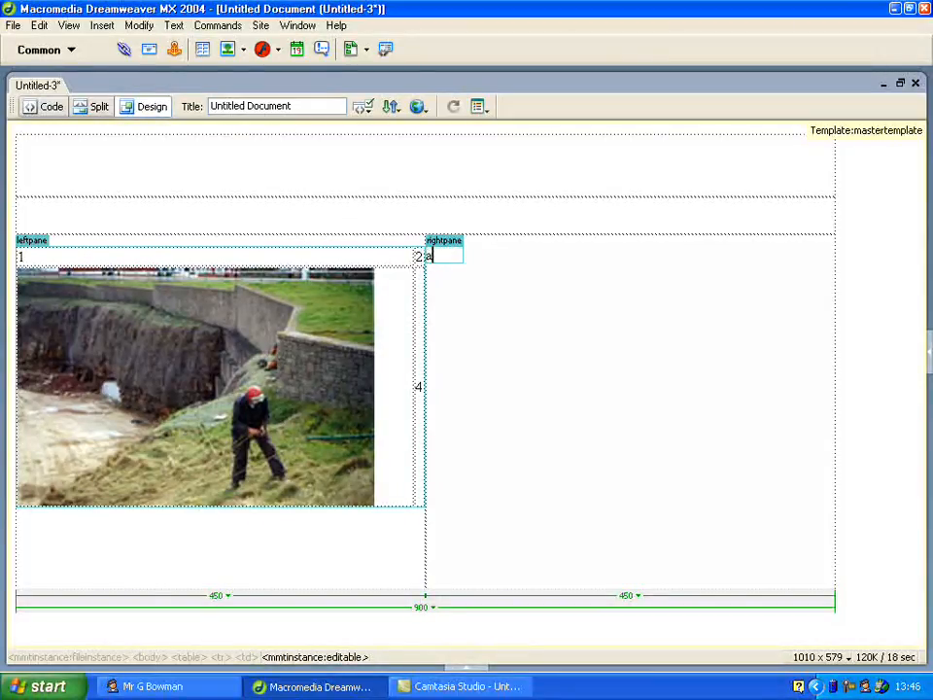
text(Page)
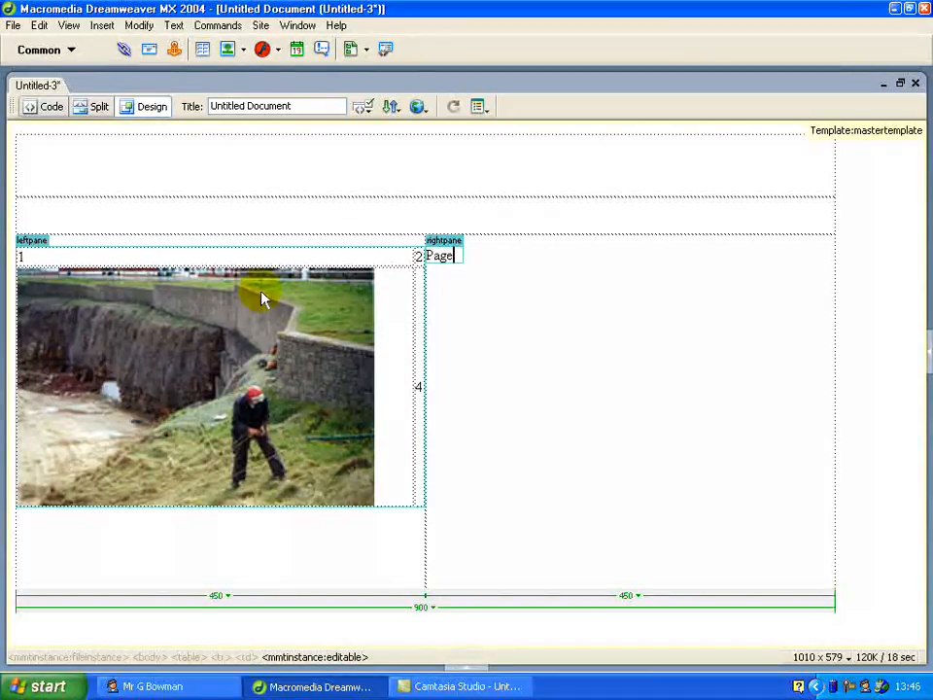
Save the page as index in the website folder.
click(10, 28)
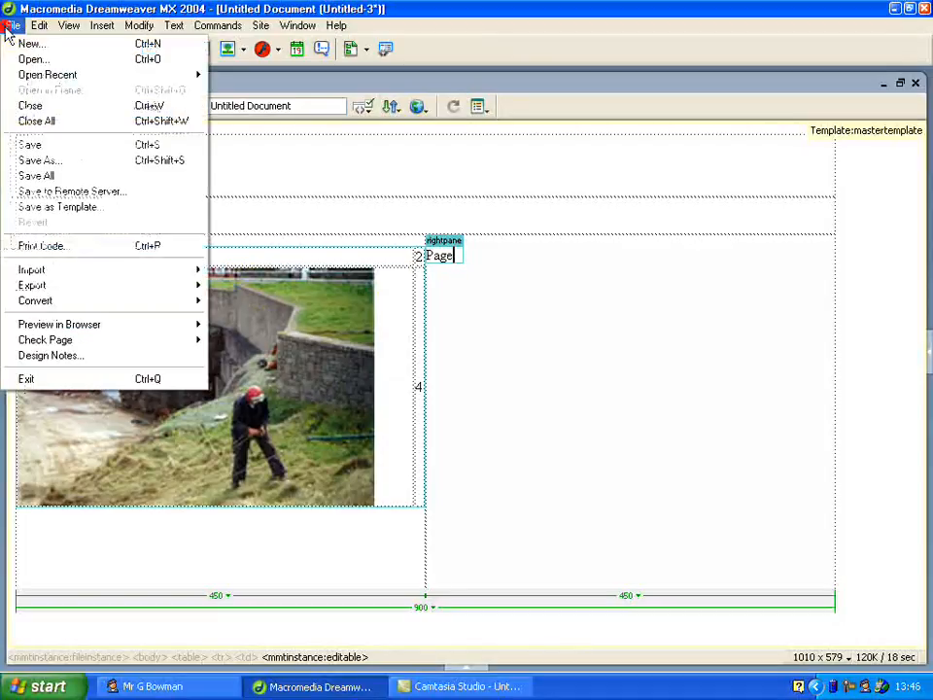
click(47, 163)
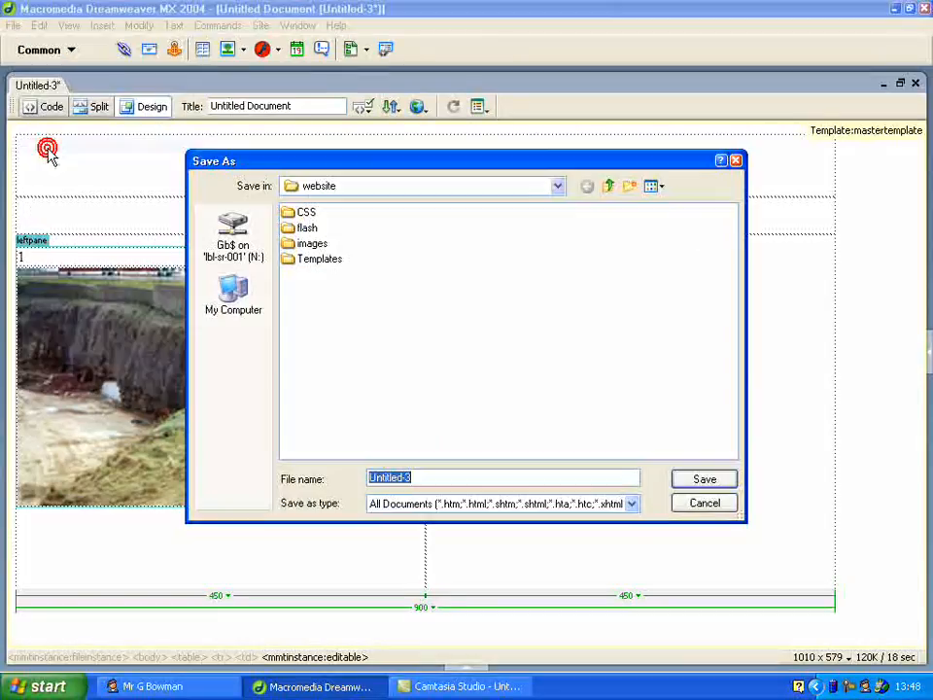
text(index)
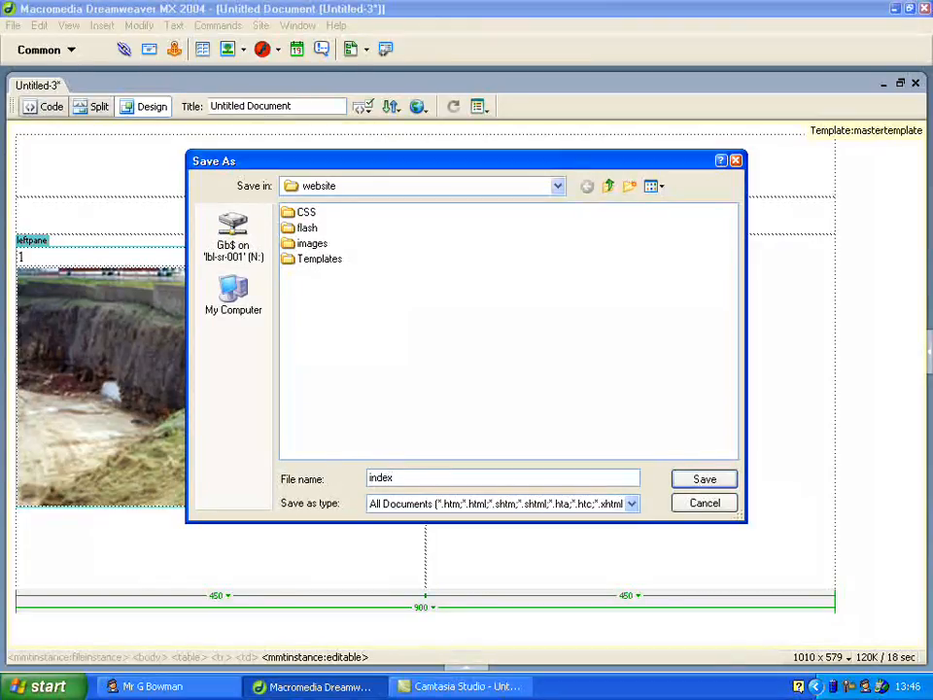
click(706, 480)
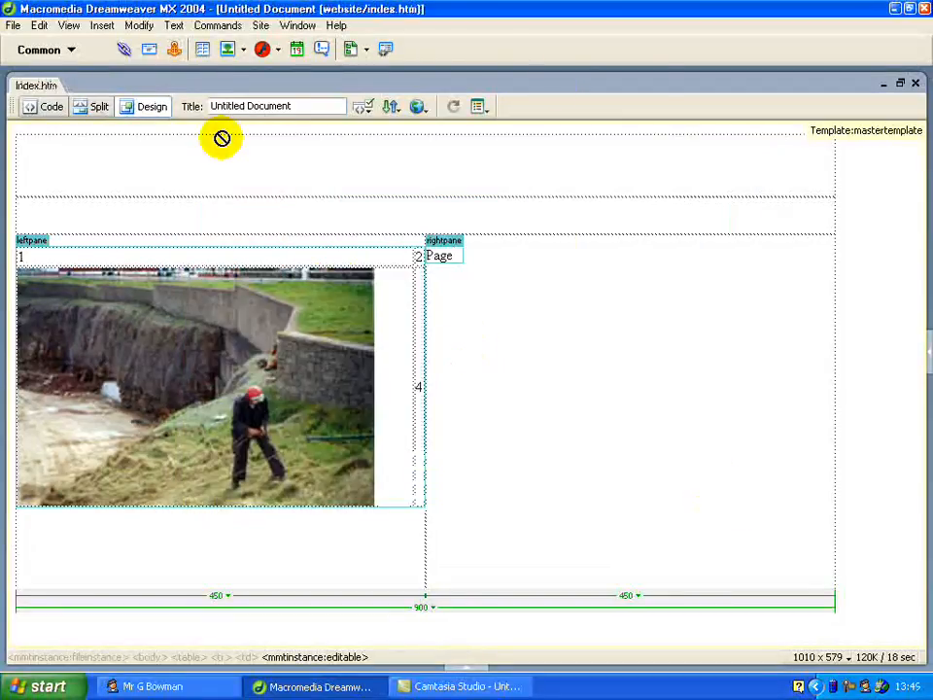
Create a new page from the Unit2 site's mastertemplate and replace the leftpane placeholder text with "Page 2".
click(13, 28)
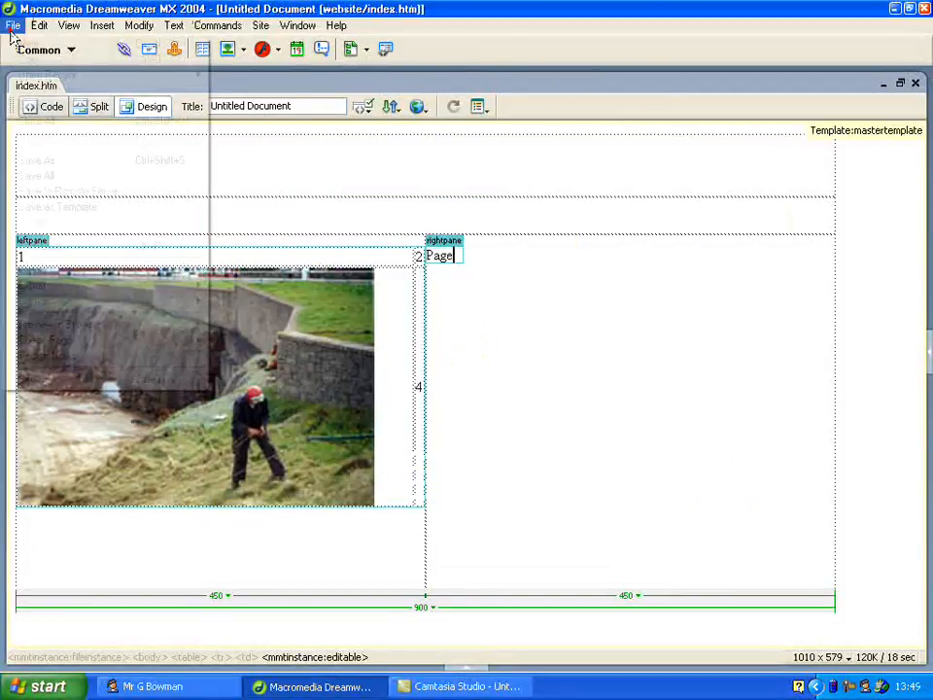
click(20, 43)
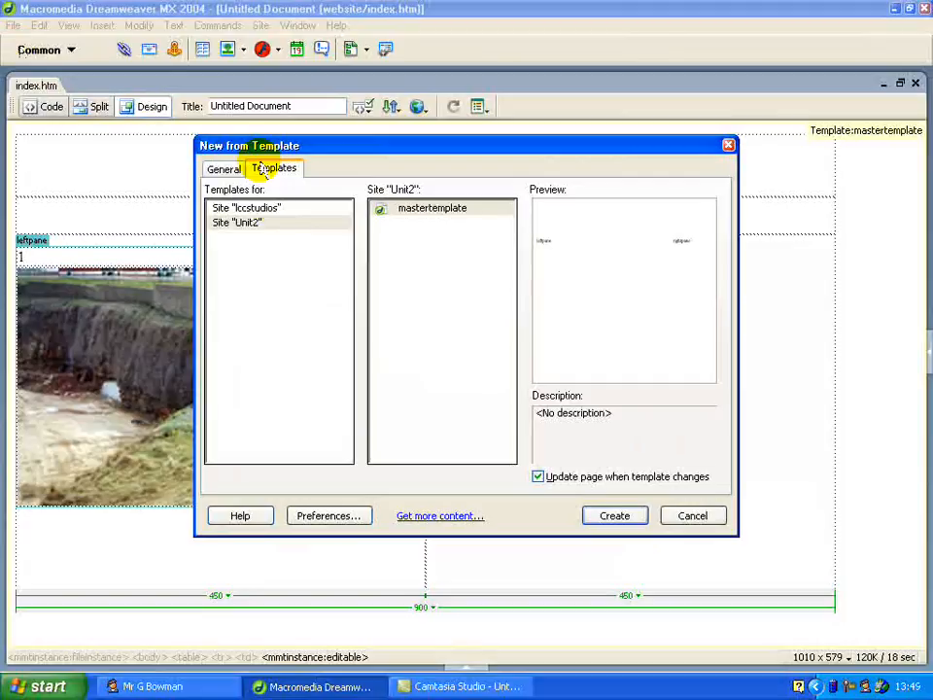
click(615, 516)
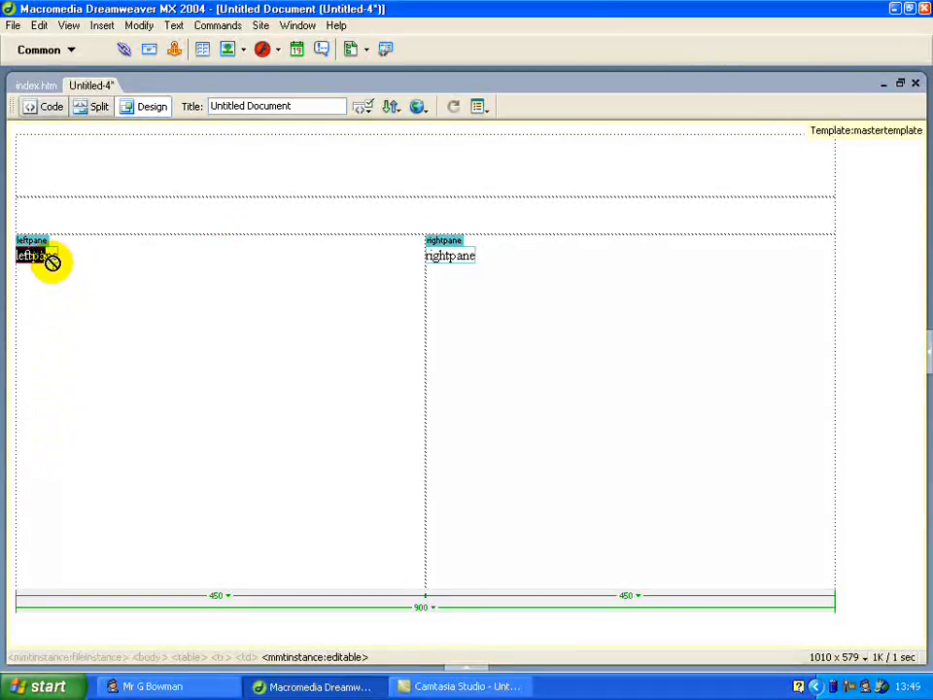
text(Page 2)
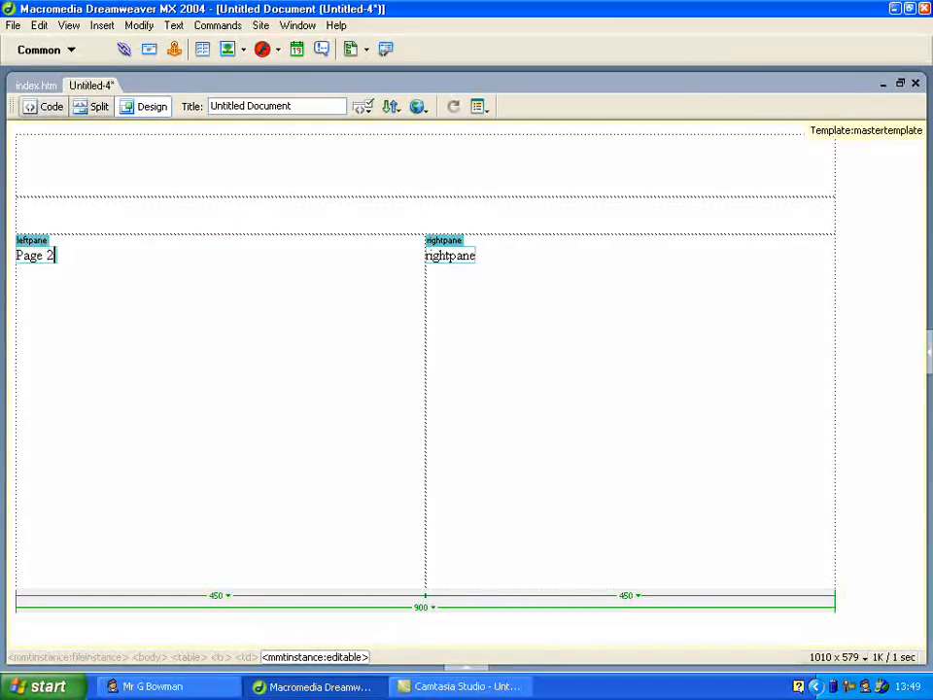
click(55, 330)
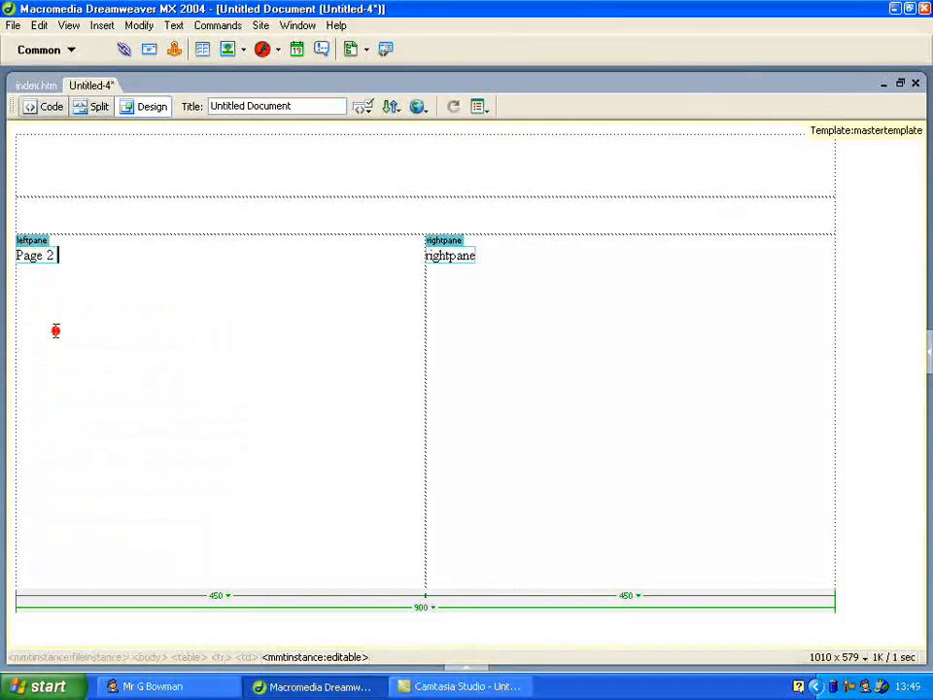
Save the new page as furtherinfo in the website folder.
click(13, 25)
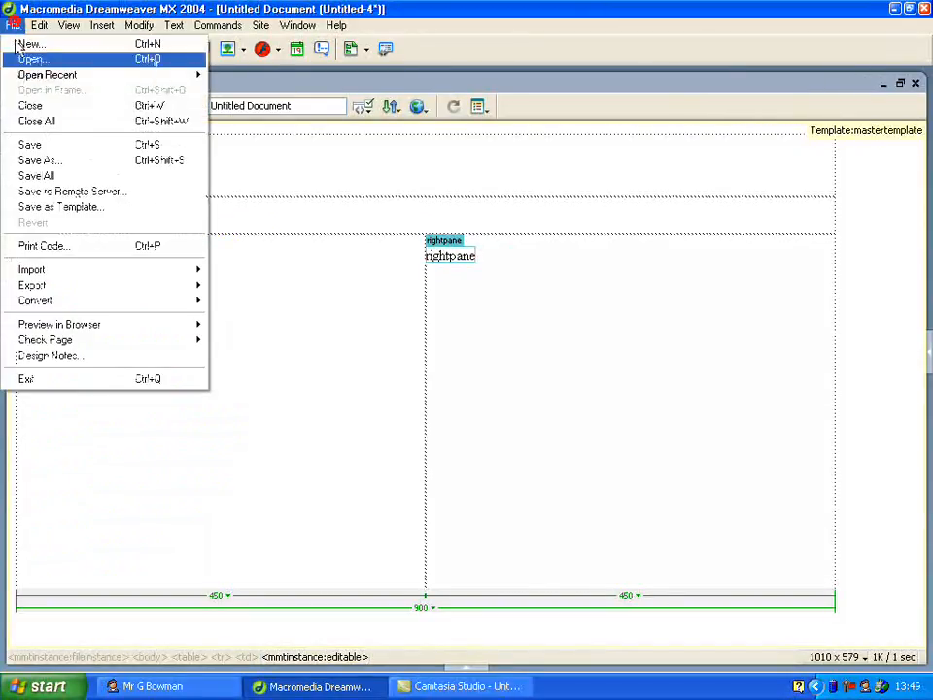
click(35, 160)
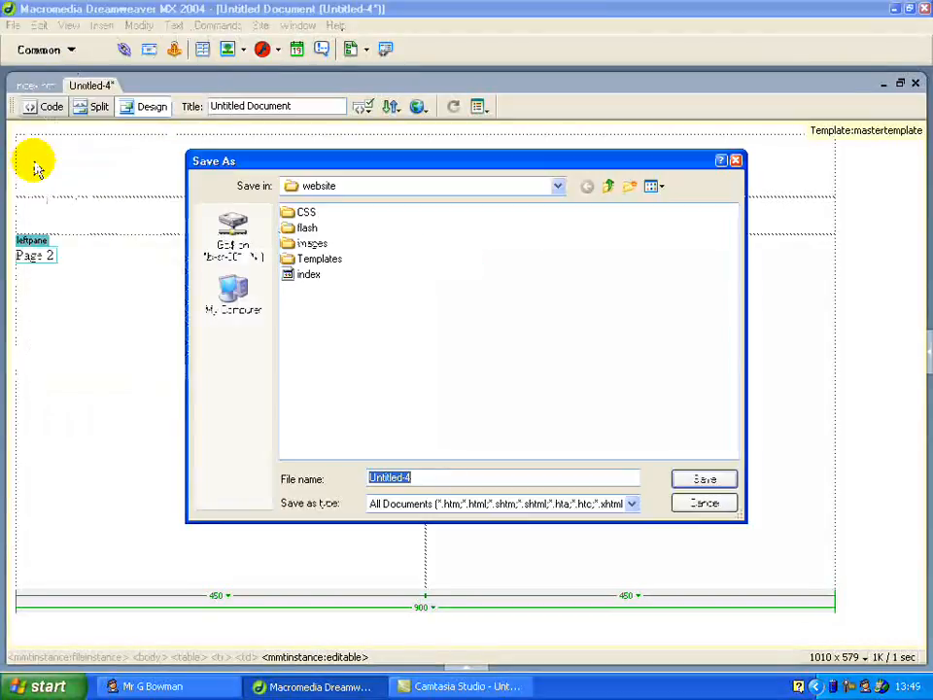
text(fu)
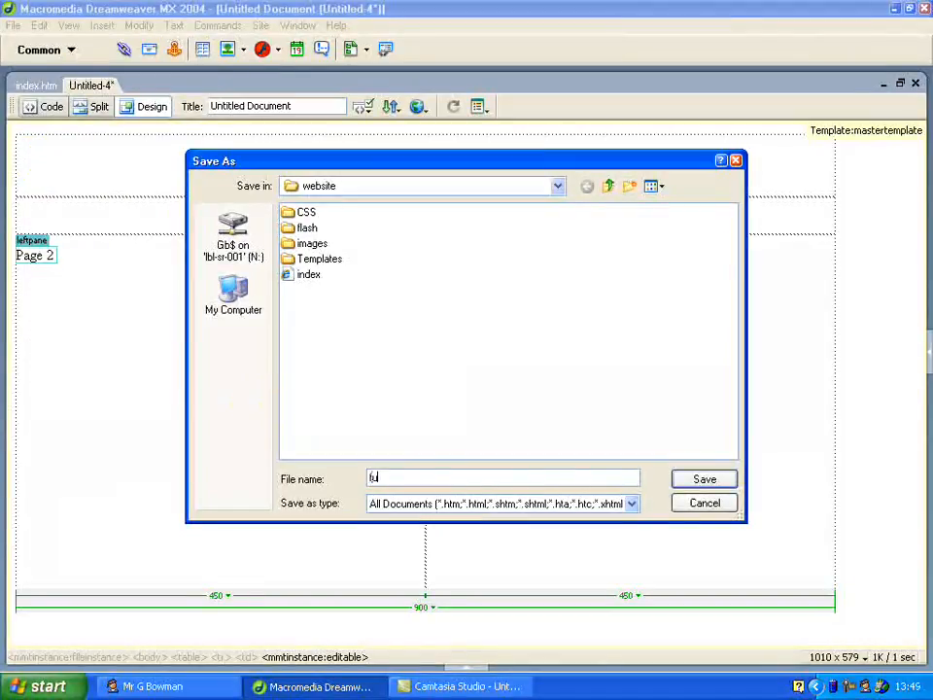
text(rtherinfo)
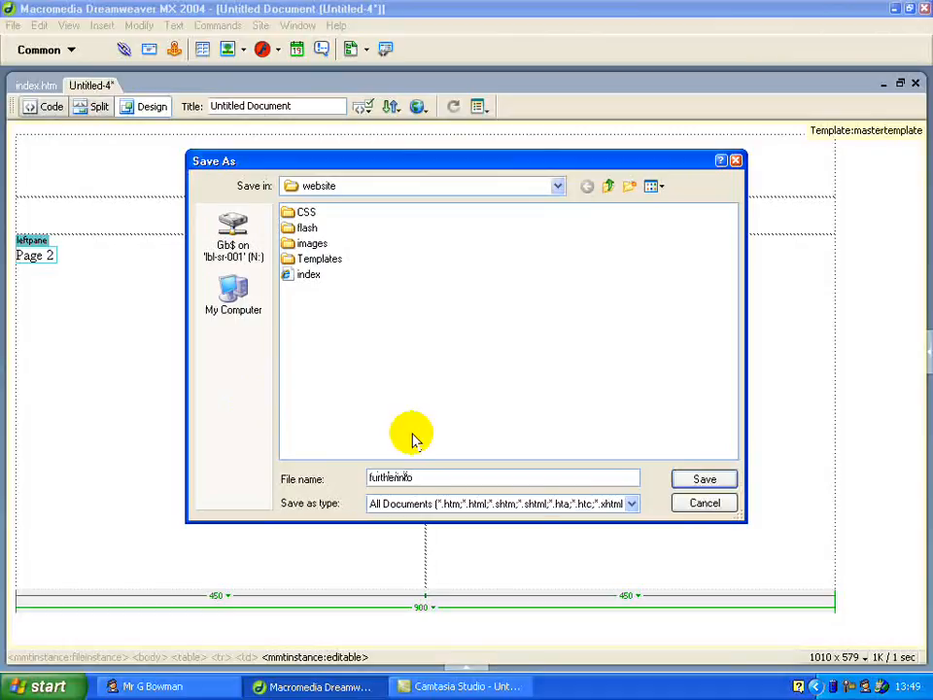
click(698, 482)
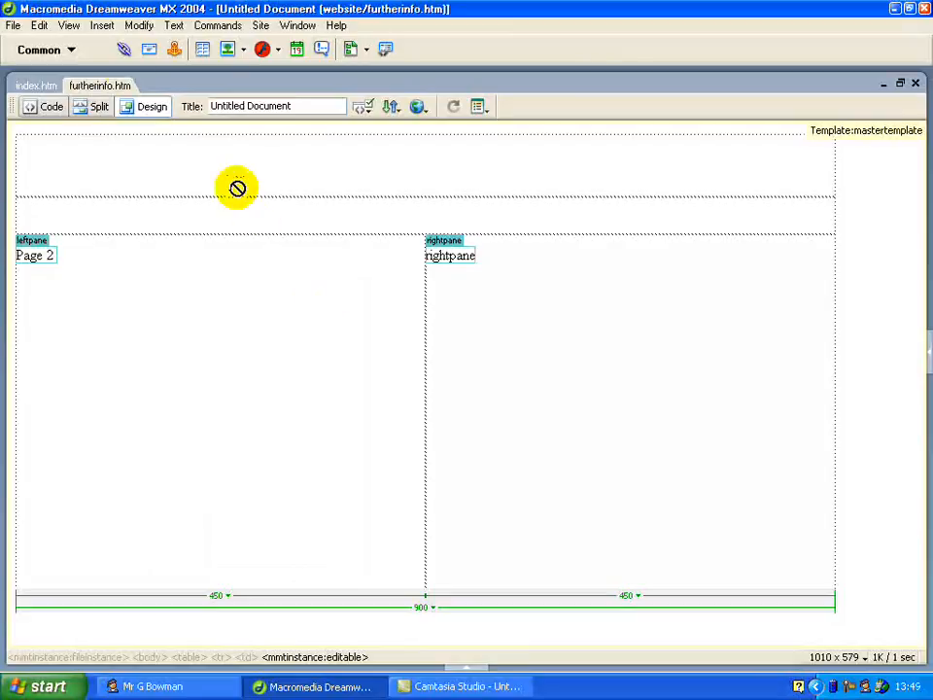
In index.htm, link the word "Page" in the rightpane region to furtherinfo.htm.
click(25, 85)
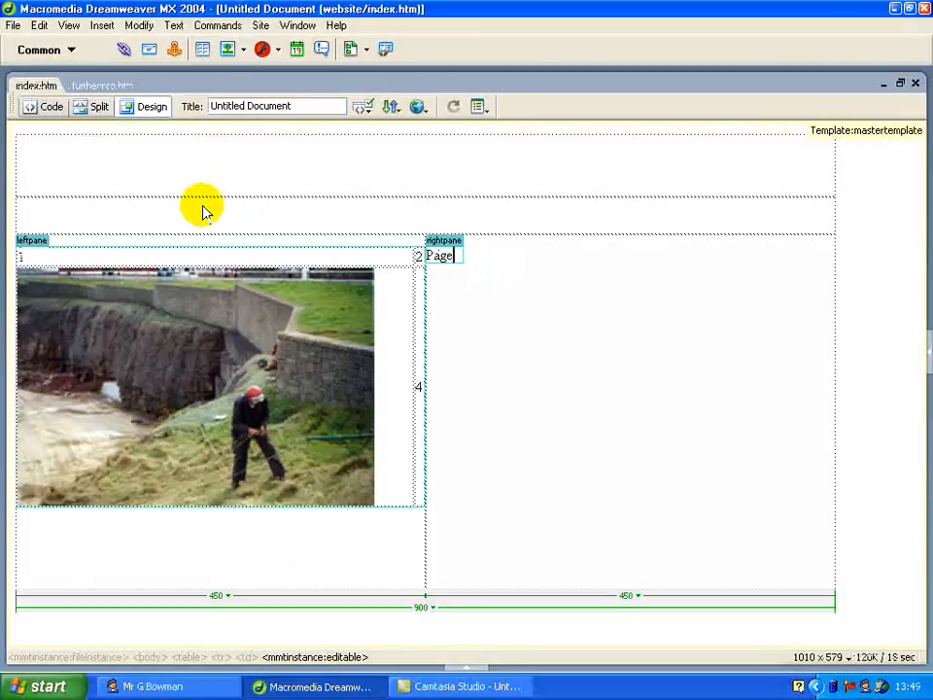
click(208, 356)
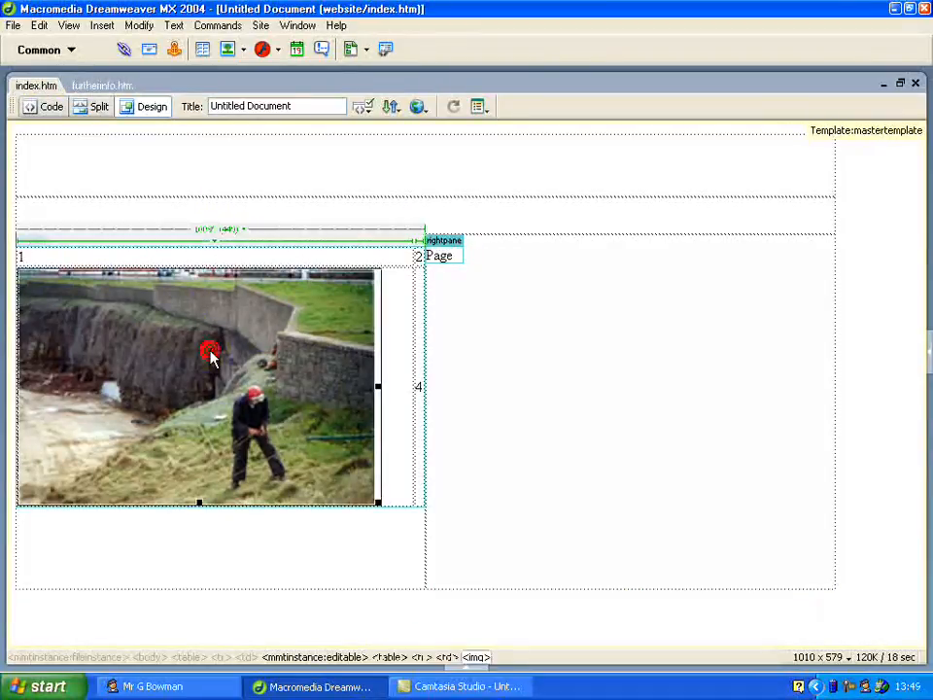
click(929, 372)
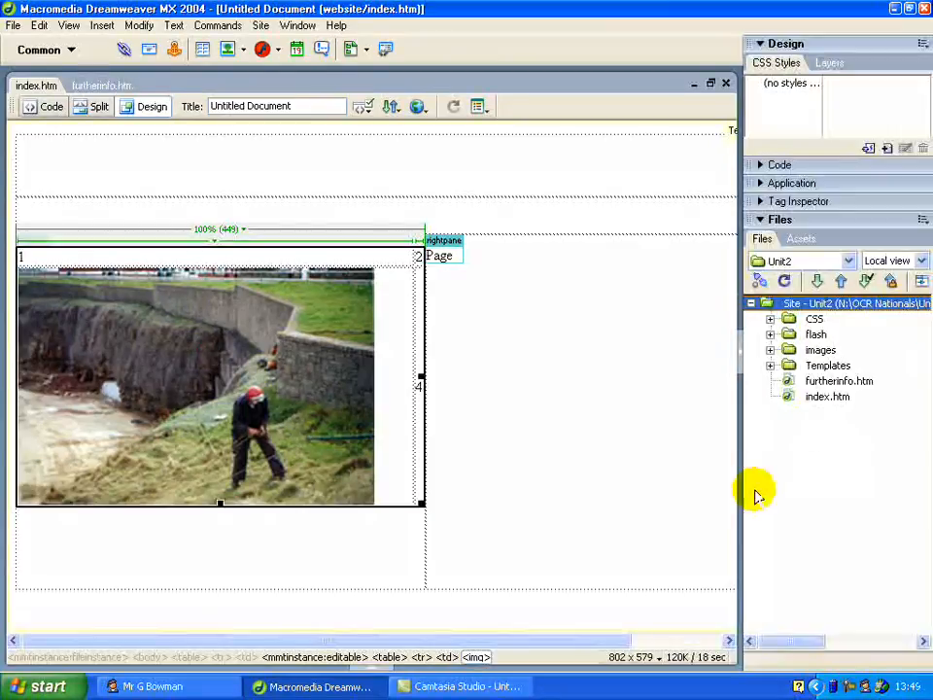
click(386, 659)
click(380, 667)
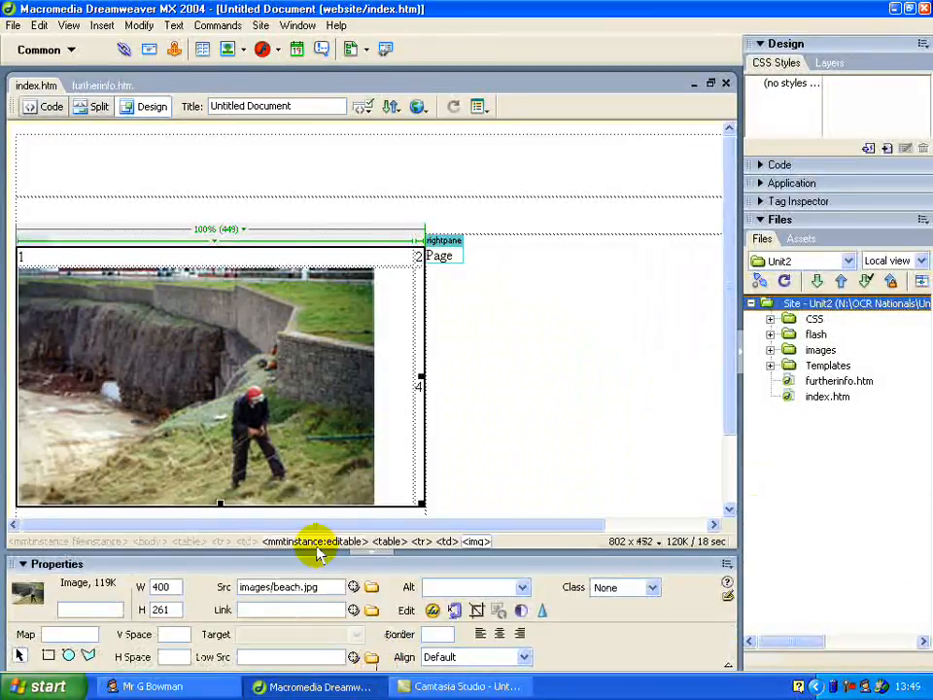
click(445, 240)
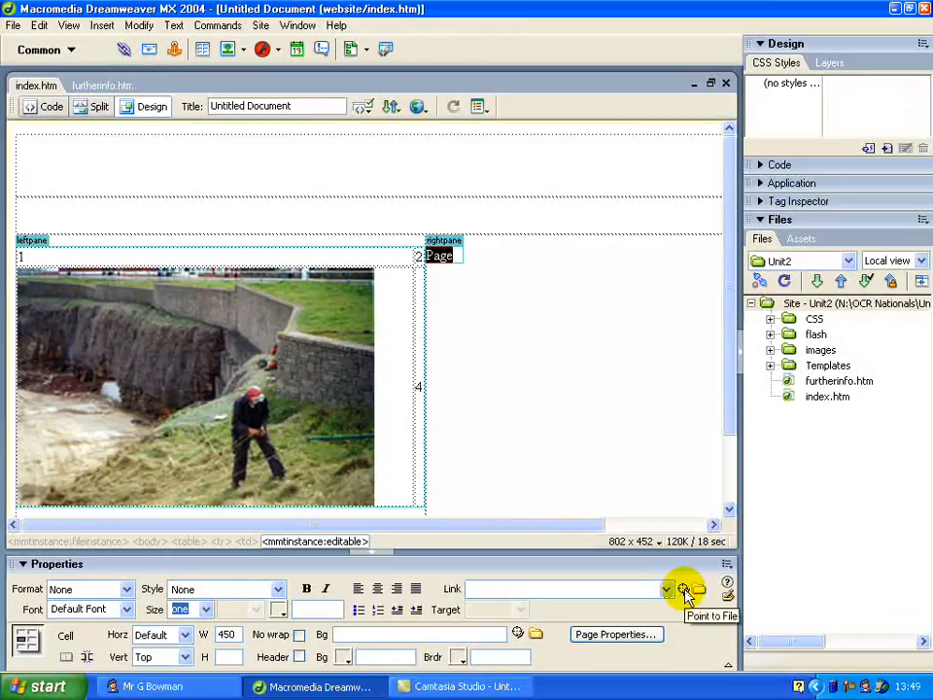
drag(684, 590, 812, 382)
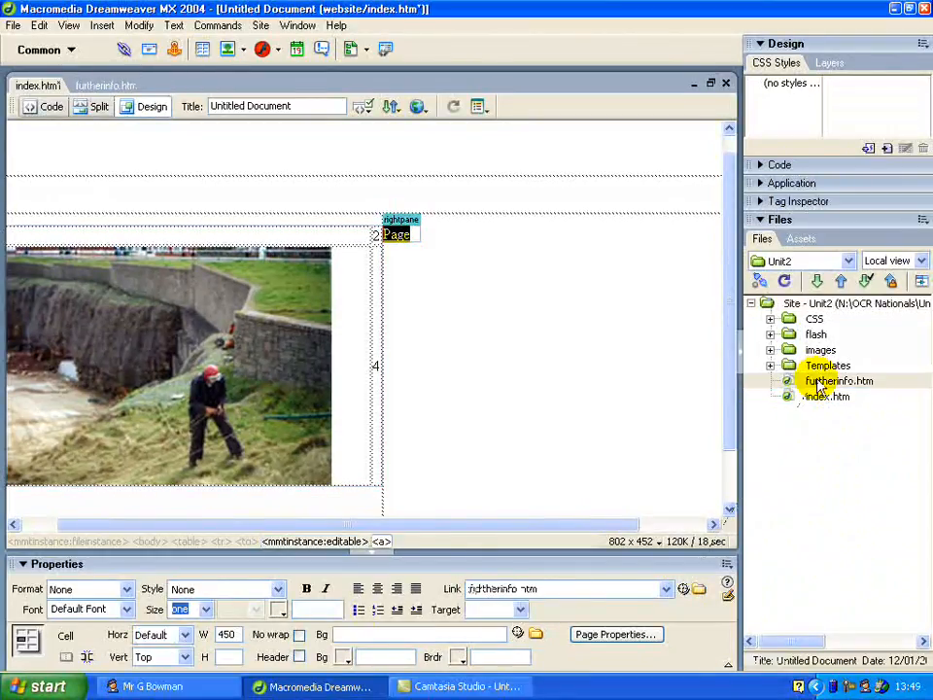
Link the beach image in the leftpane table to furtherinfo.htm and save index.htm.
click(302, 308)
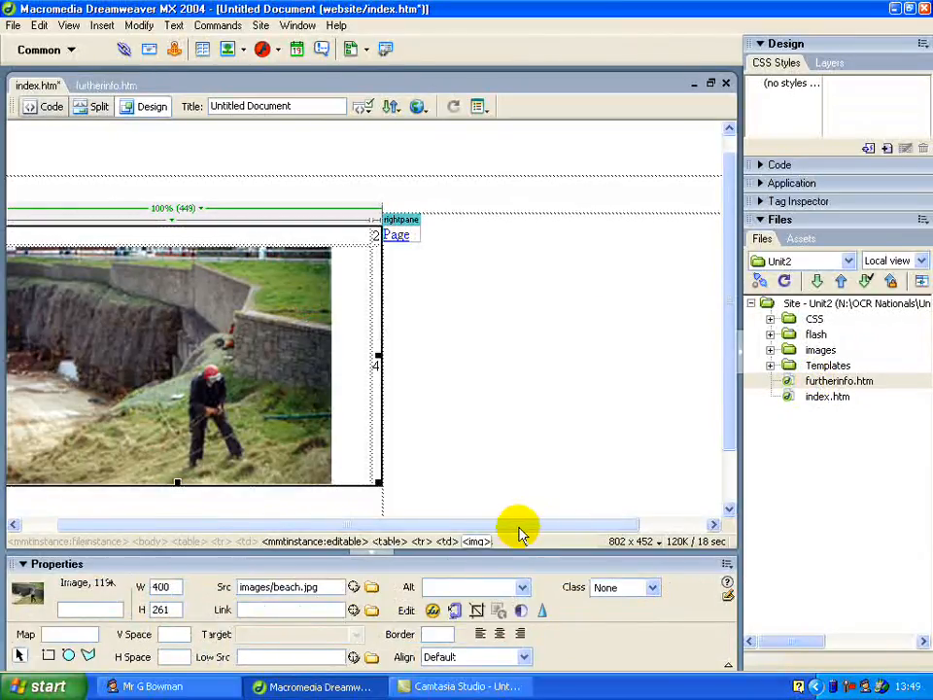
drag(353, 609, 831, 381)
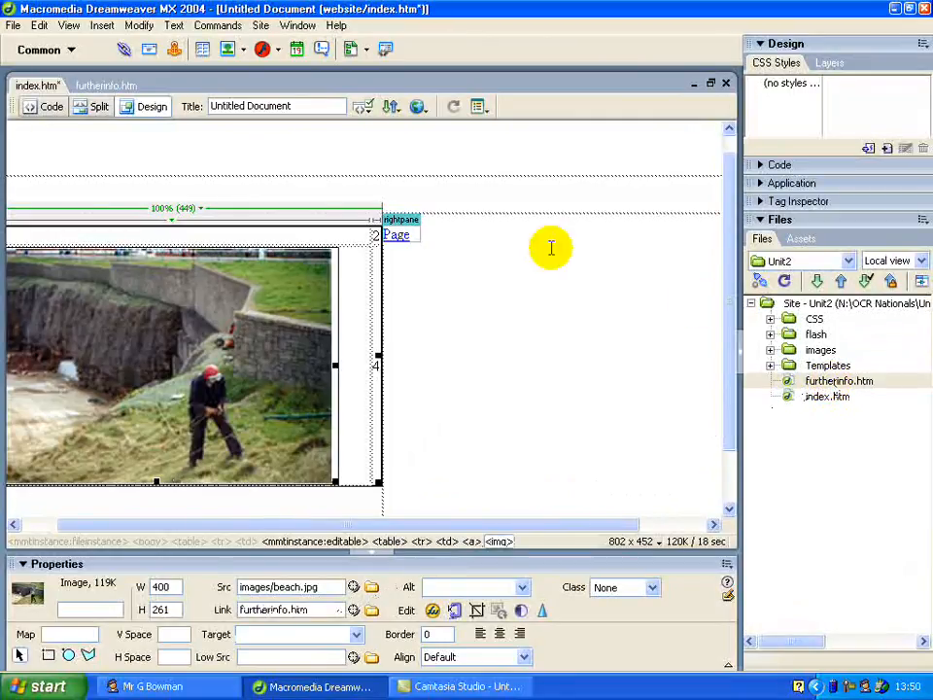
click(381, 496)
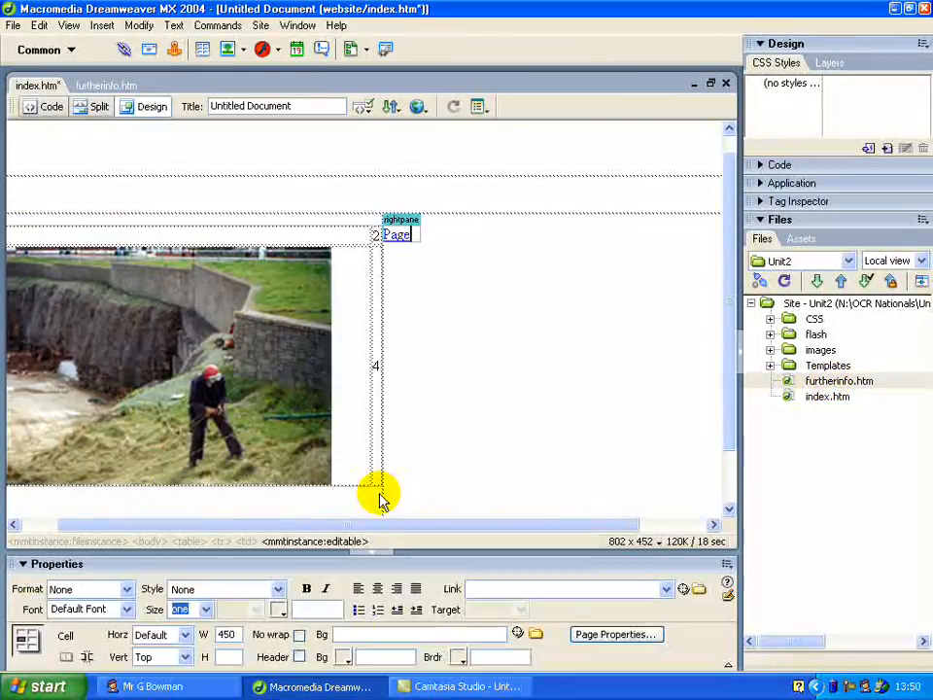
click(14, 26)
click(34, 146)
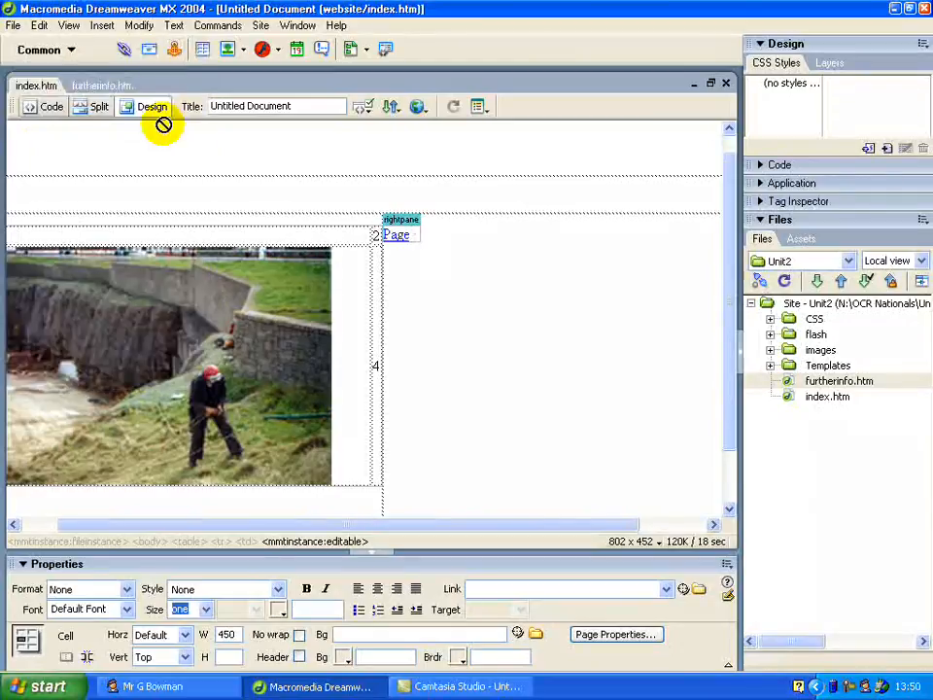
Preview index.htm in Internet Explorer in a maximized window.
click(121, 85)
click(30, 86)
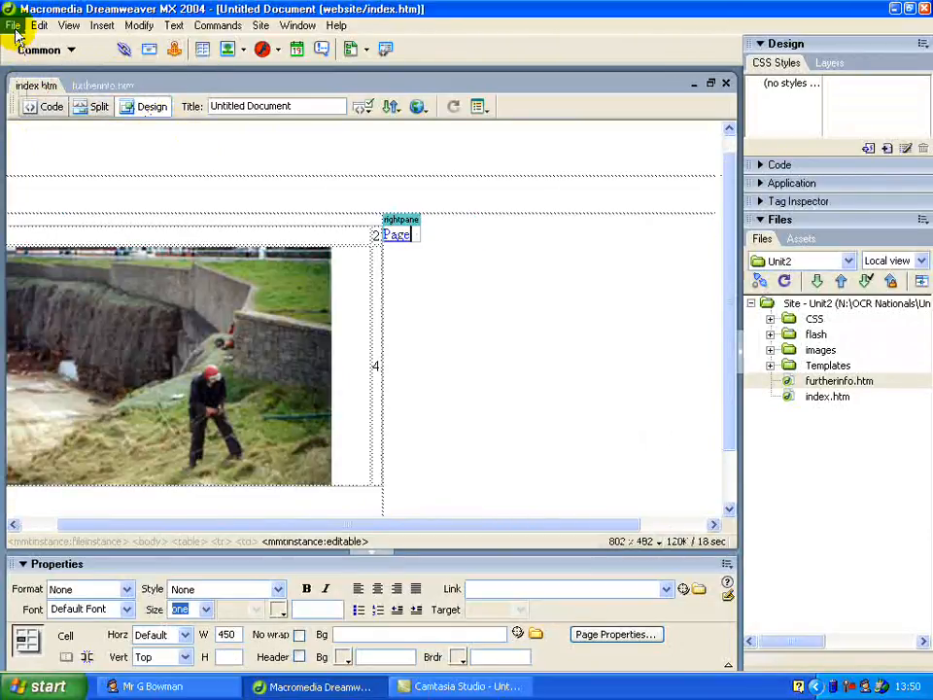
click(14, 28)
mouse_move(94, 324)
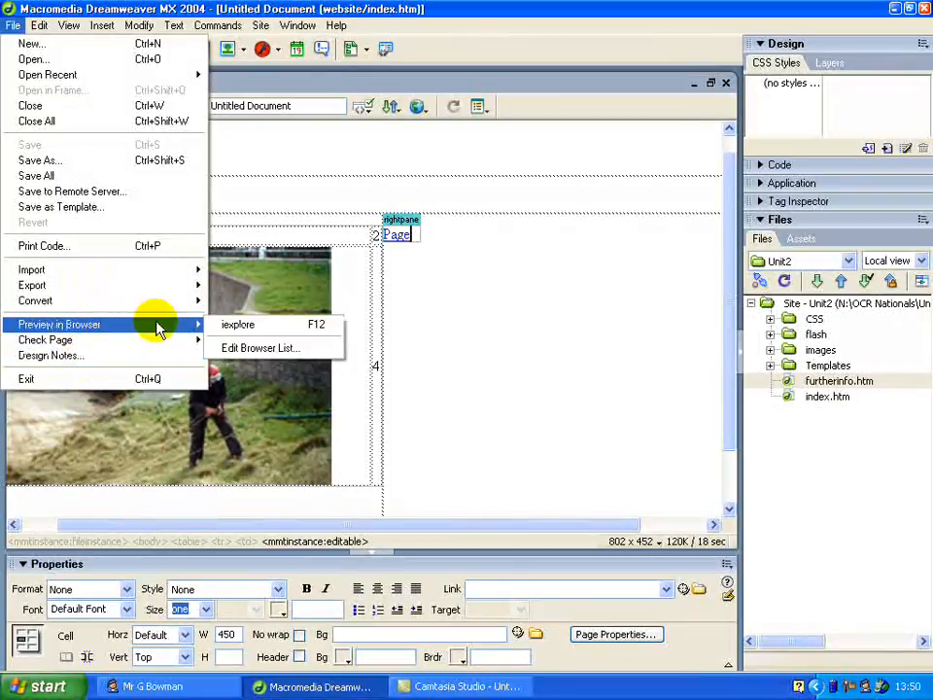
click(249, 327)
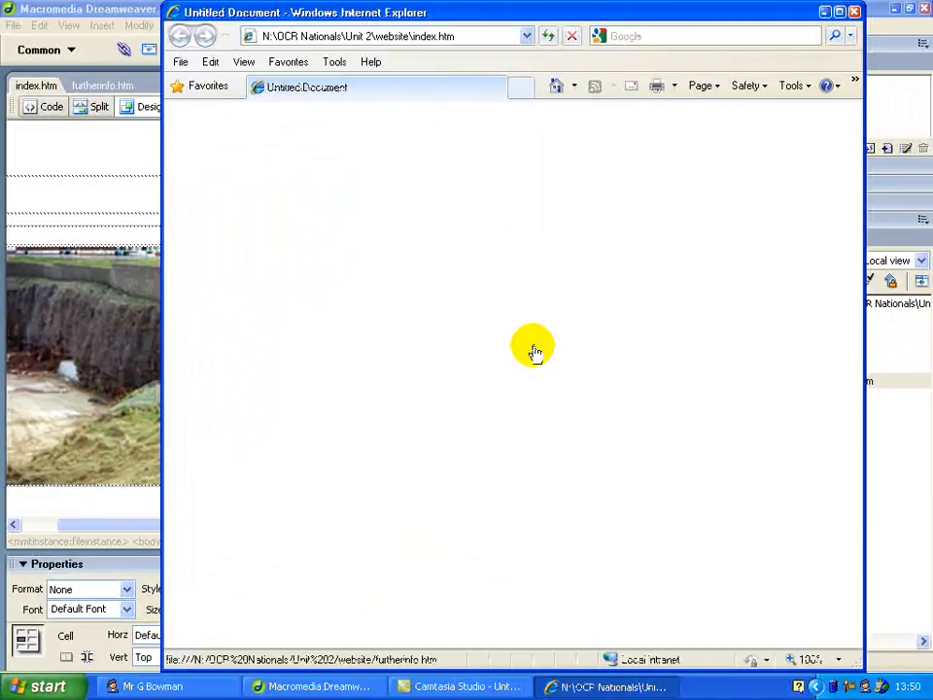
click(839, 12)
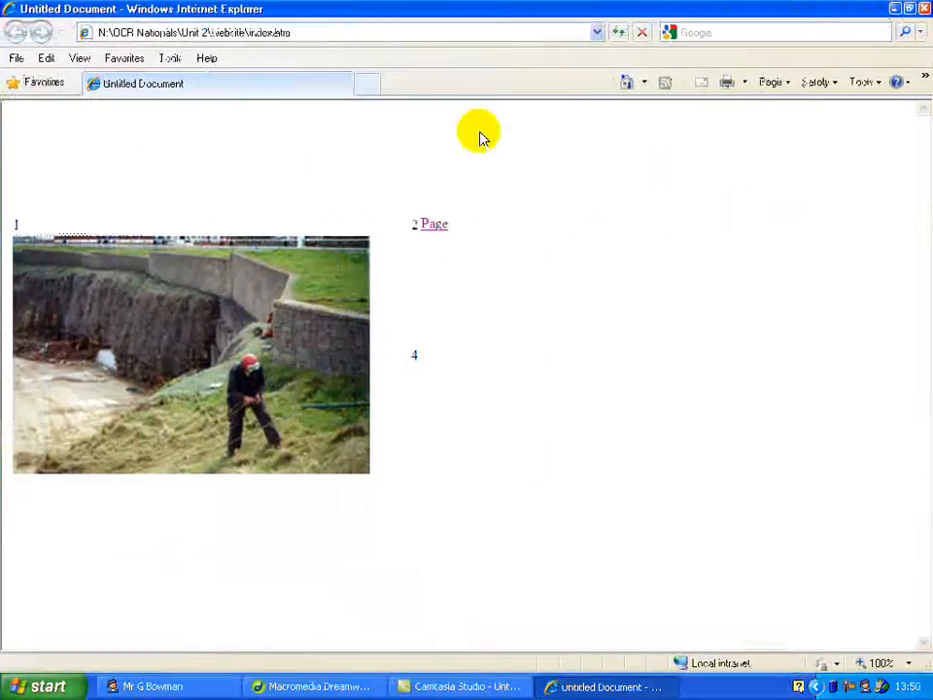
Test the image link to the second page, return to the index page and test the "Page" text link.
click(302, 312)
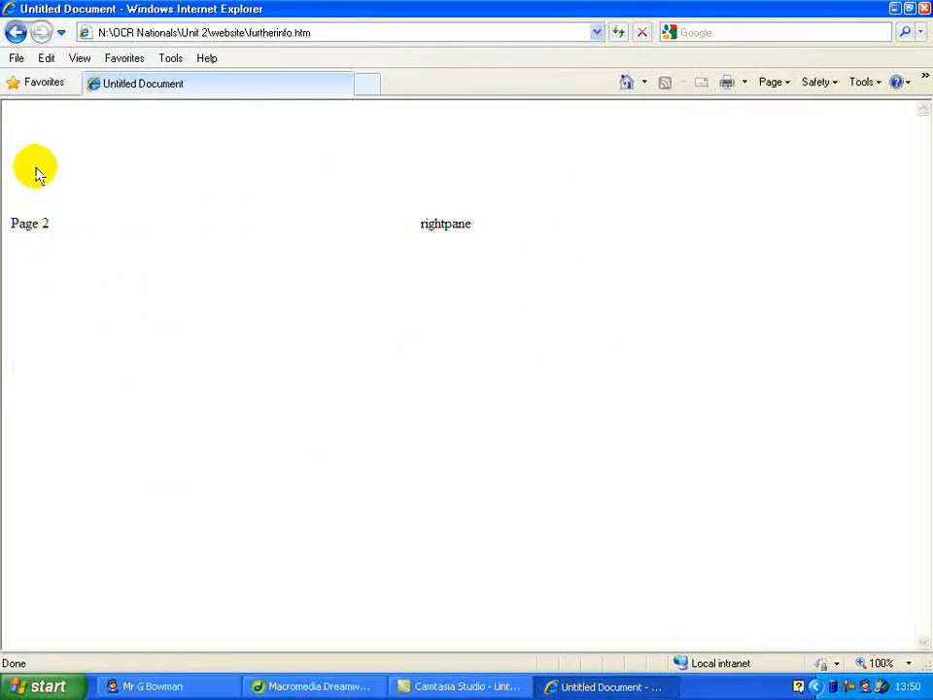
click(15, 32)
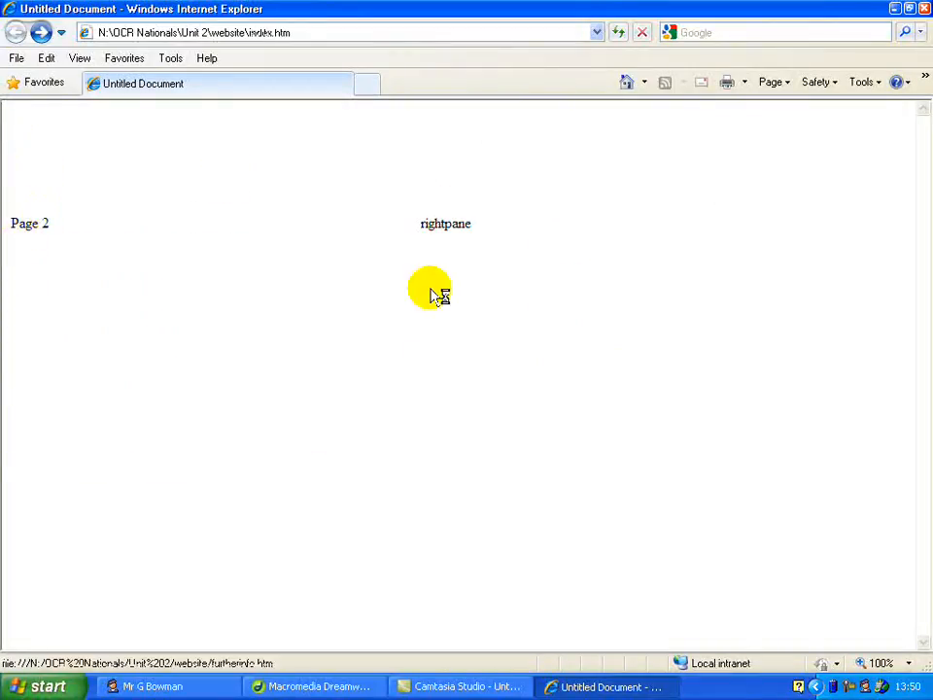
click(440, 226)
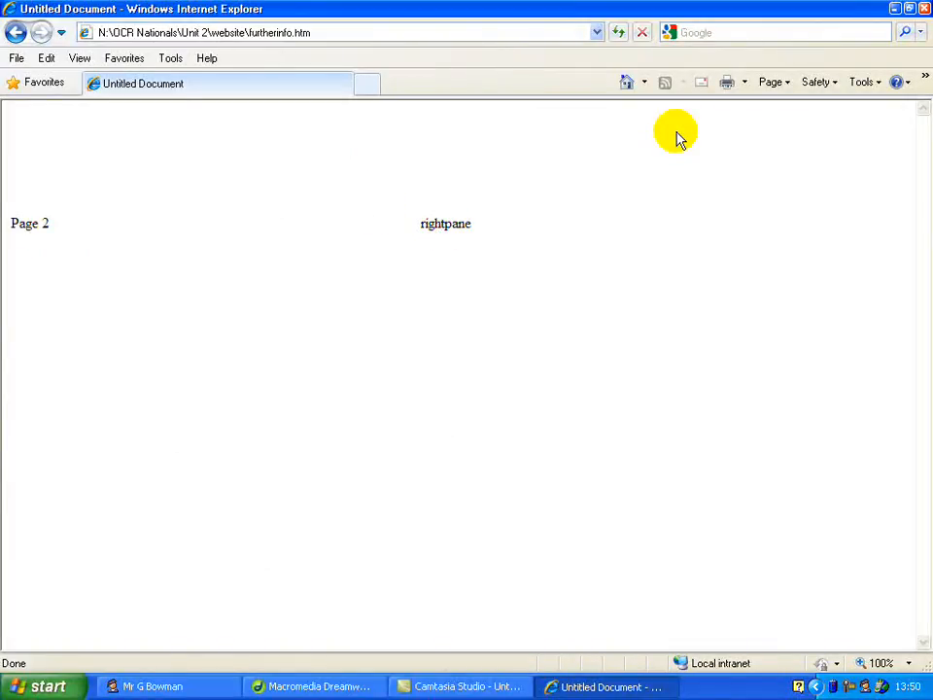
click(846, 686)
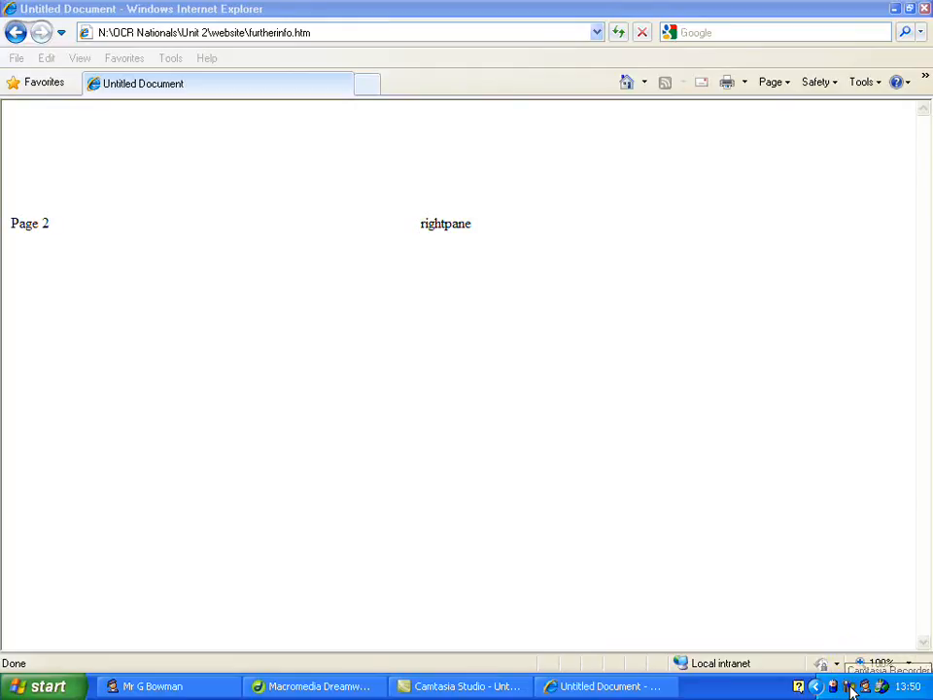
click(850, 687)
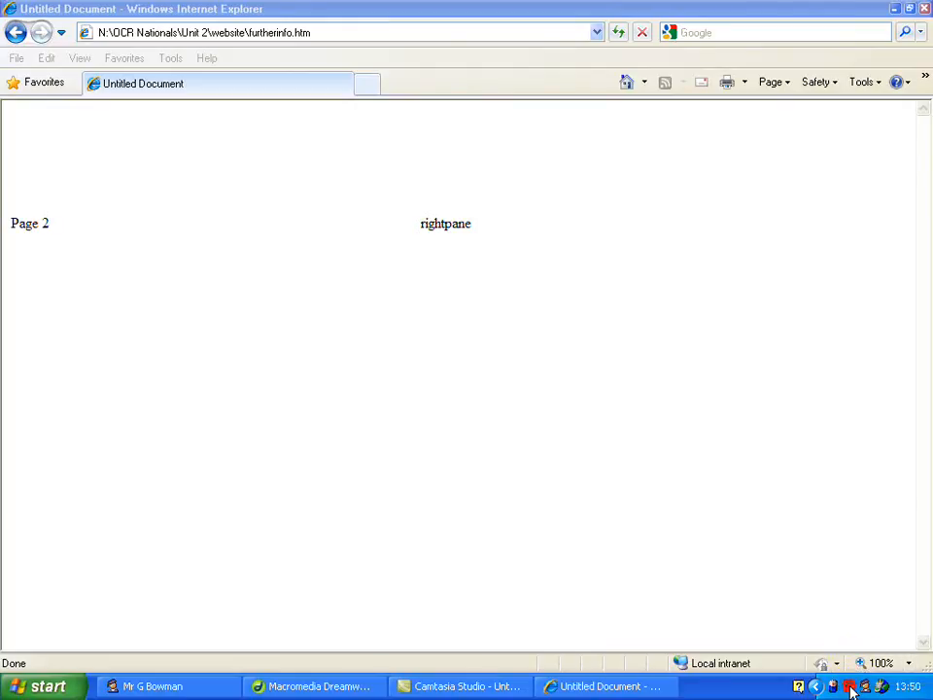